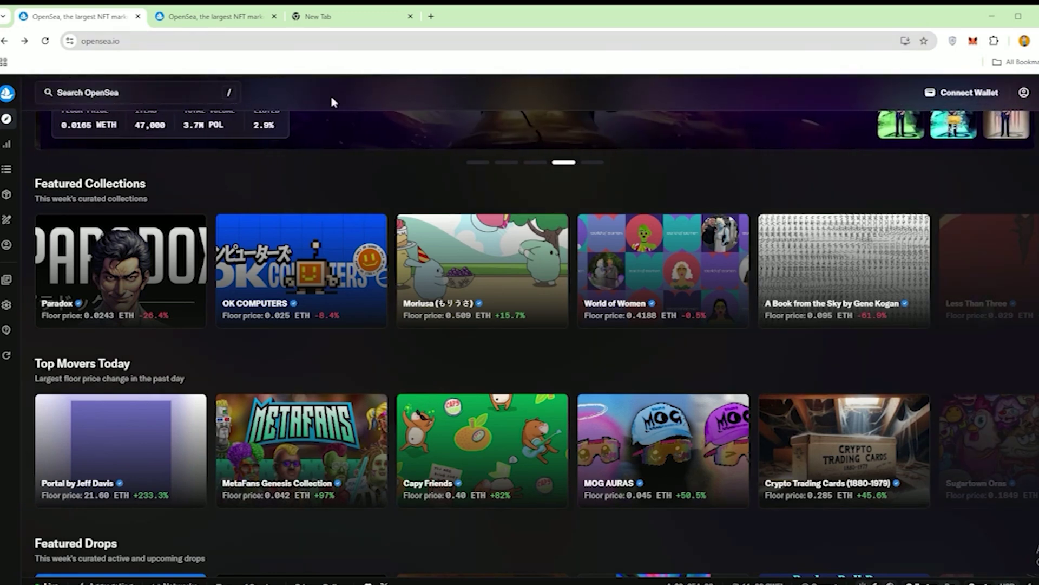
# Step: Look through the home page's featured collections, top movers, featured drops and trending and featured currencies
pyautogui.scroll(-2, 431, 379)
pyautogui.scroll(-5, 431, 379)
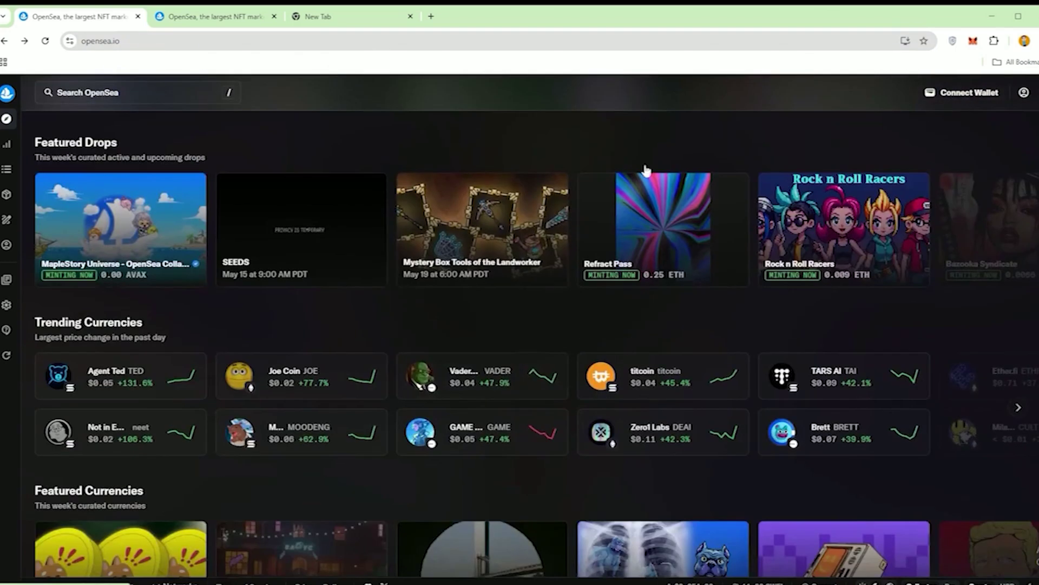
pyautogui.scroll(3, 101, 342)
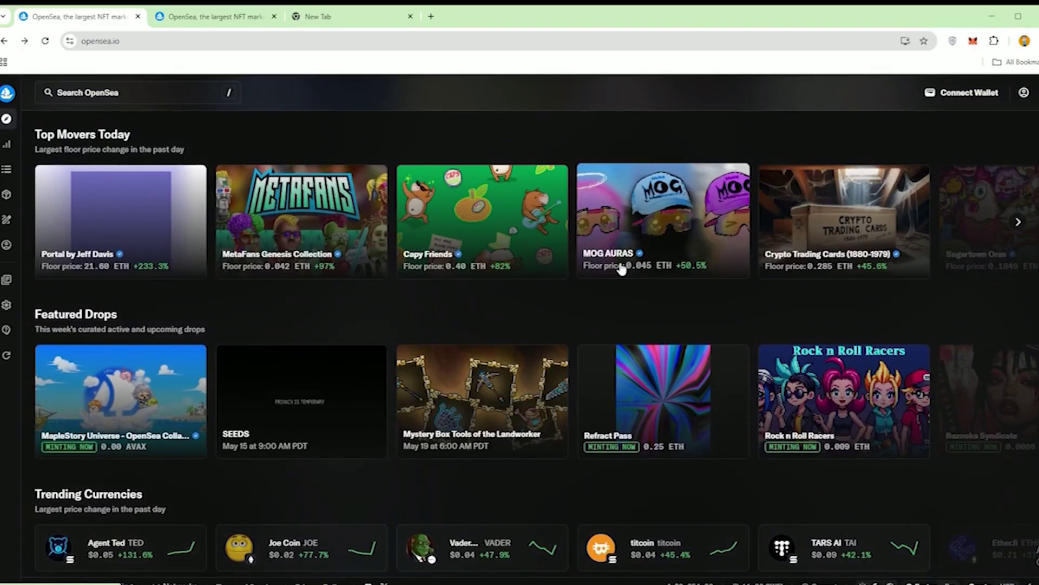
pyautogui.scroll(3, 622, 269)
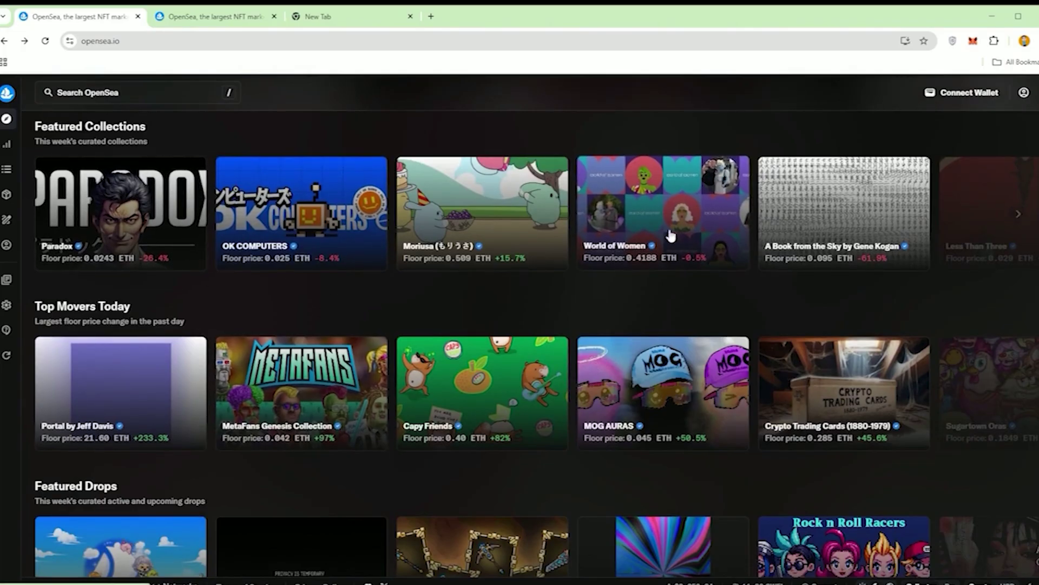
pyautogui.scroll(-8, 650, 440)
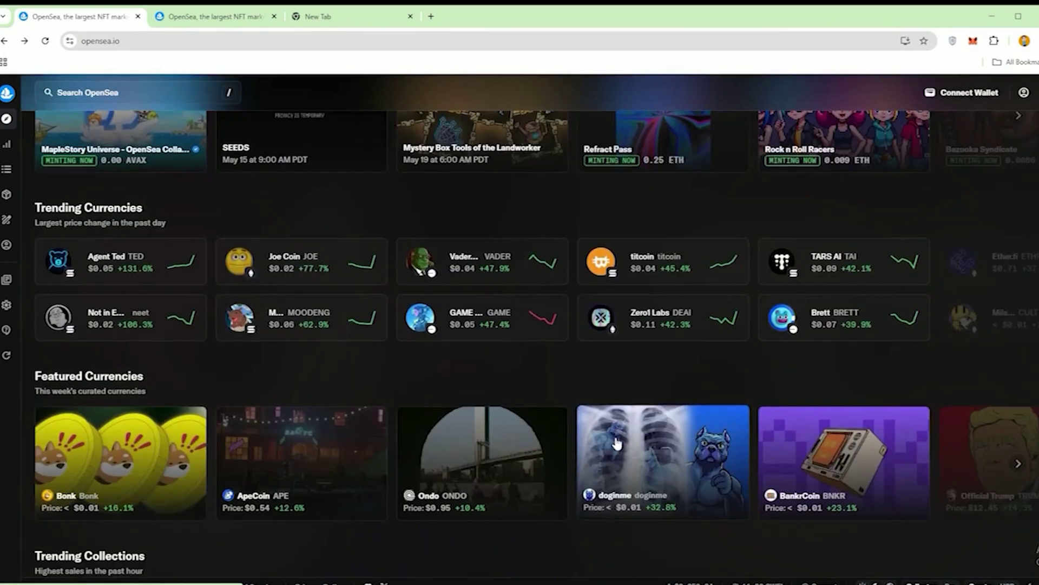
pyautogui.scroll(-5, 617, 443)
pyautogui.scroll(12, 617, 443)
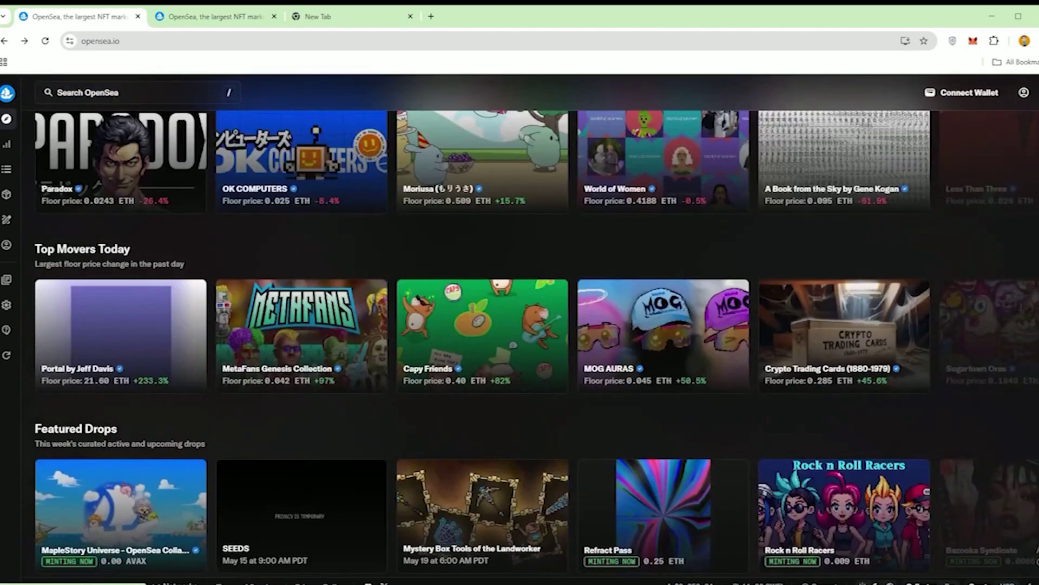
pyautogui.moveTo(10, 117)
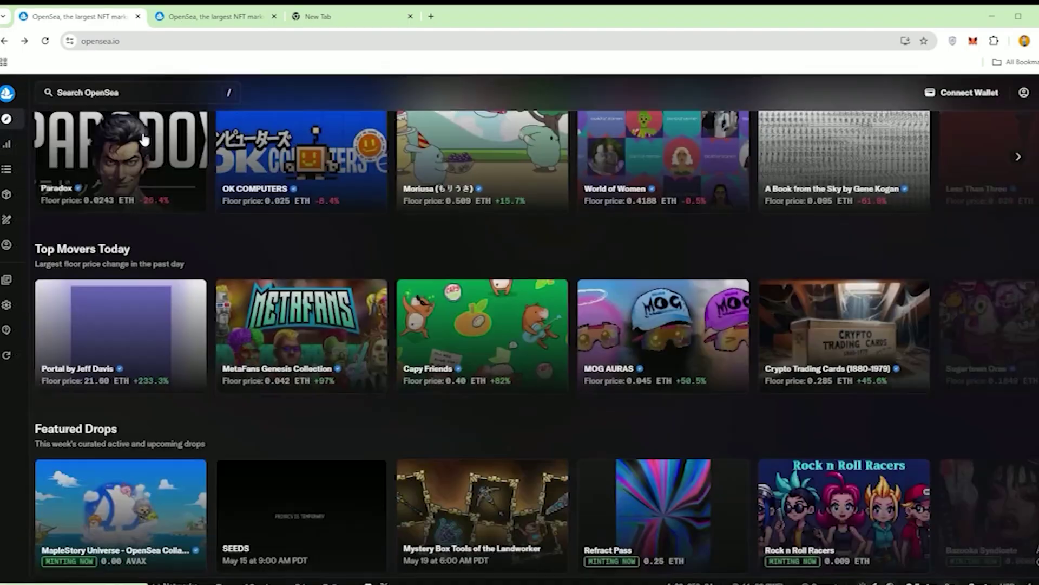
# Step: View the trending Courtyard.io collection in its own tab, browse its items, and close the tab and the search window
pyautogui.click(183, 93)
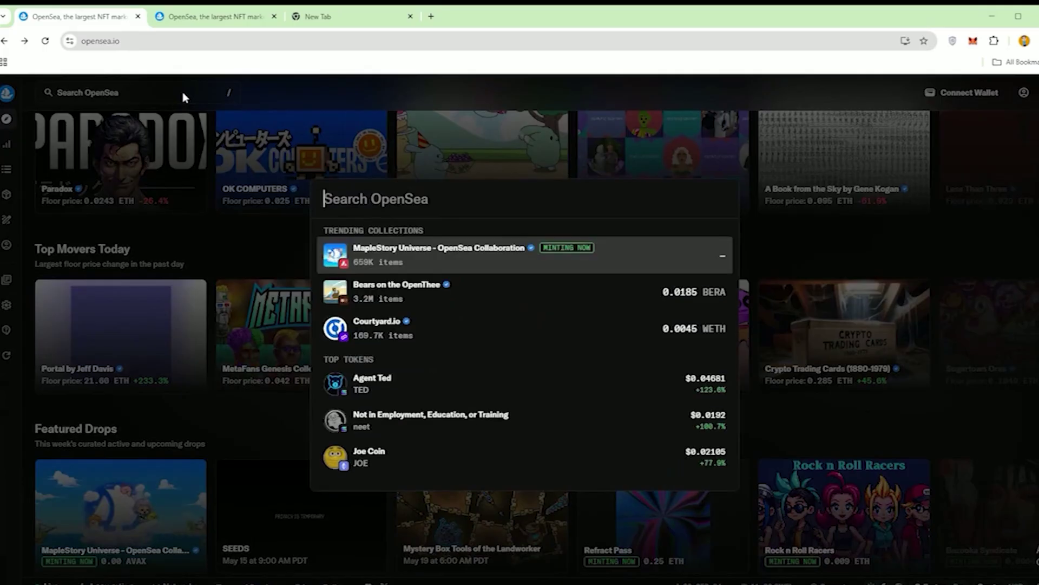
pyautogui.middleClick(380, 327)
pyautogui.click(219, 17)
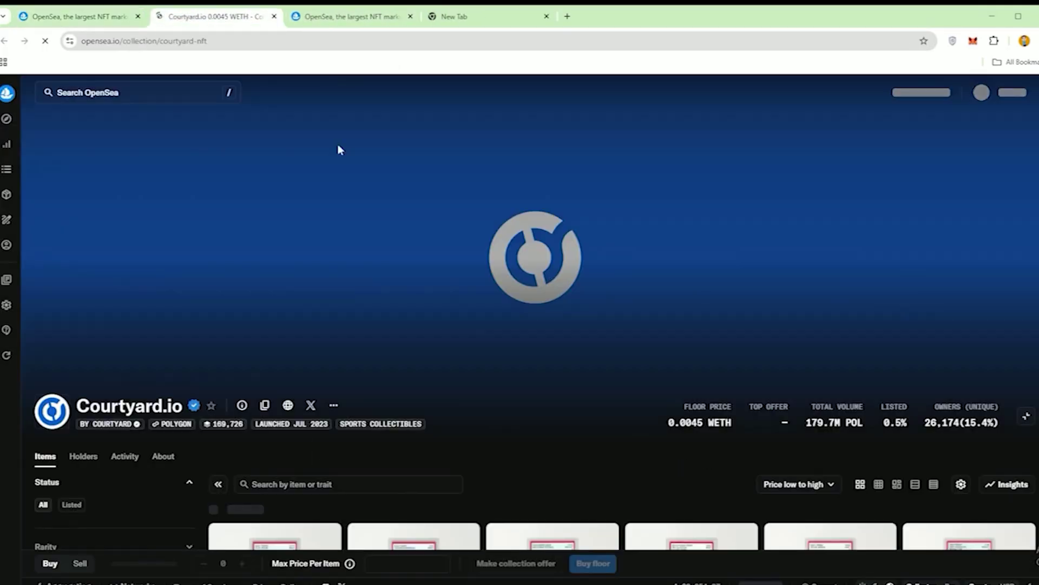
pyautogui.scroll(-4, 479, 325)
pyautogui.scroll(-5, 478, 325)
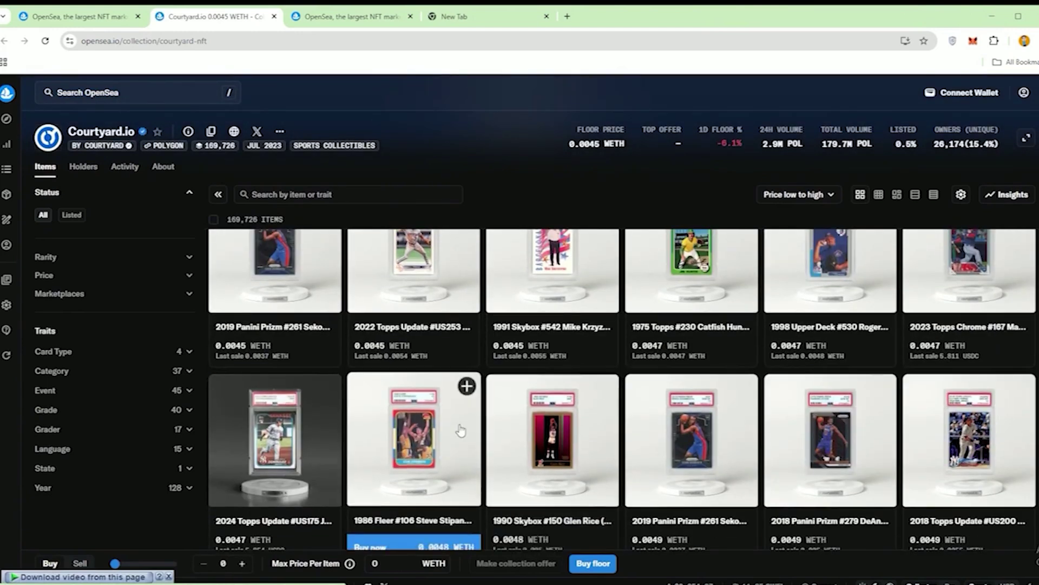
pyautogui.scroll(-4, 477, 417)
pyautogui.scroll(-4, 785, 434)
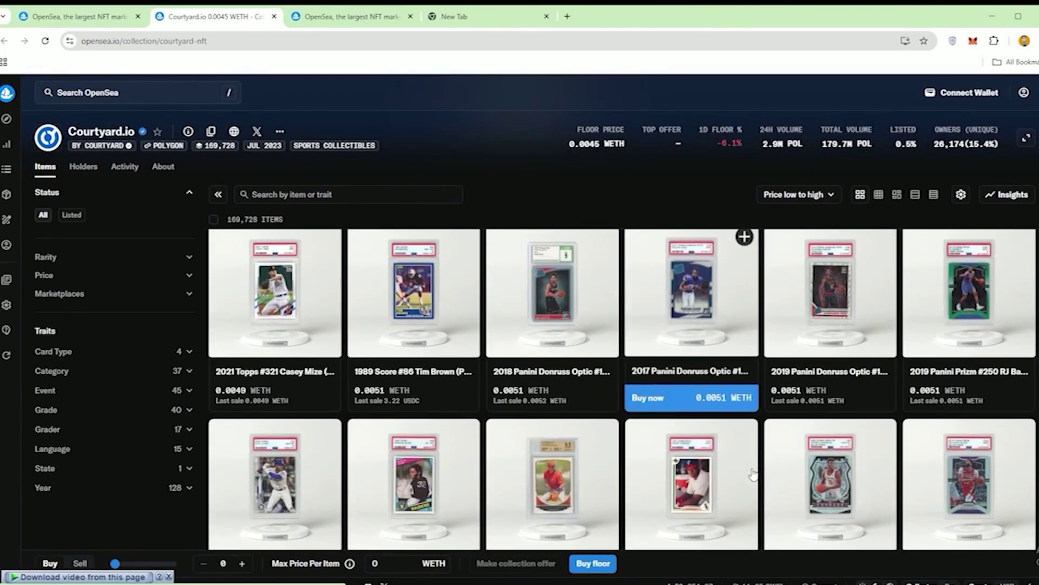
pyautogui.click(273, 16)
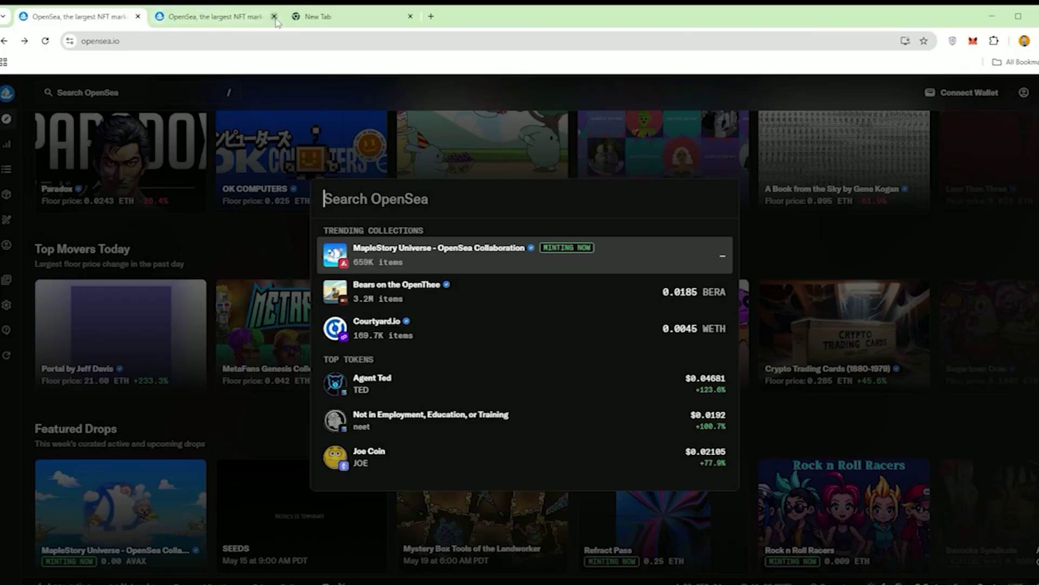
pyautogui.click(252, 133)
# Step: Open the profile page and start connecting a wallet with MetaMask
pyautogui.scroll(5, 973, 209)
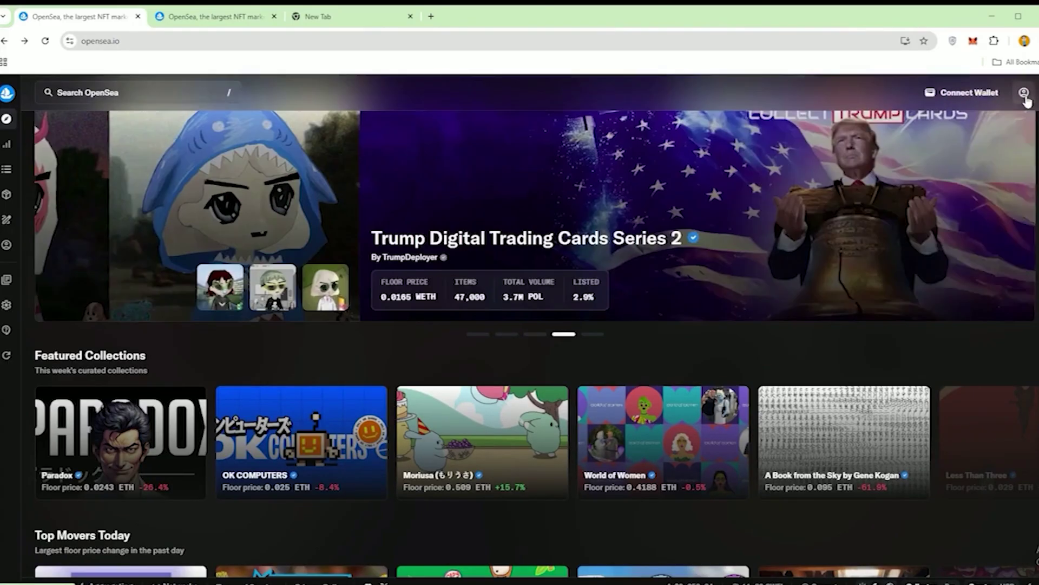
pyautogui.click(1024, 94)
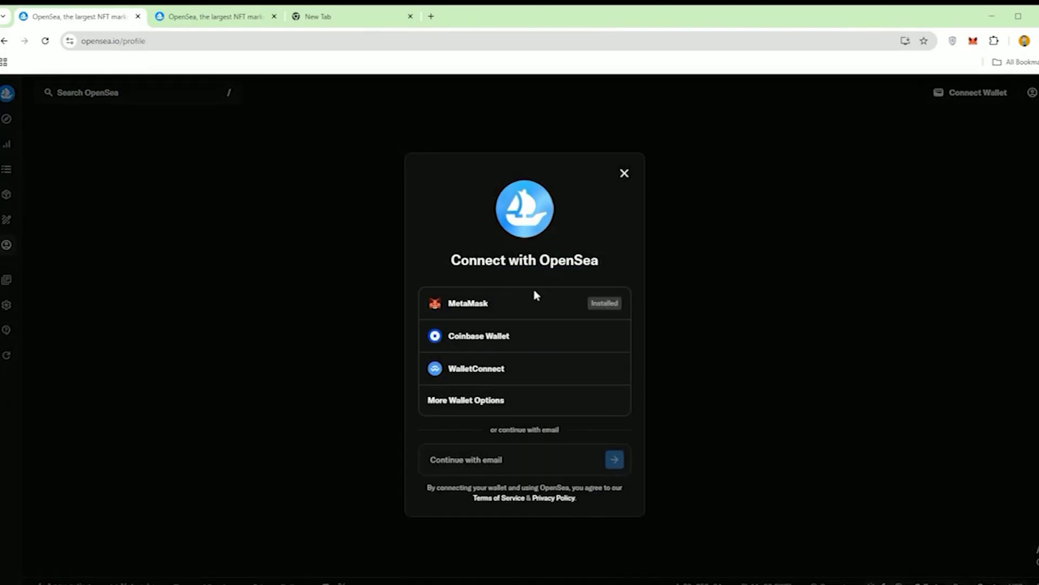
pyautogui.click(624, 174)
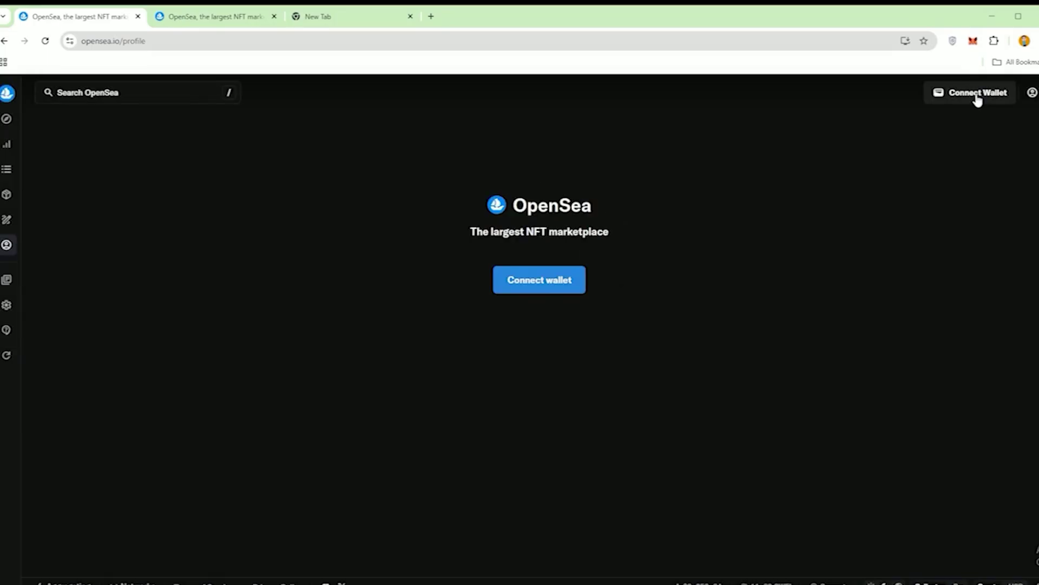
pyautogui.click(548, 288)
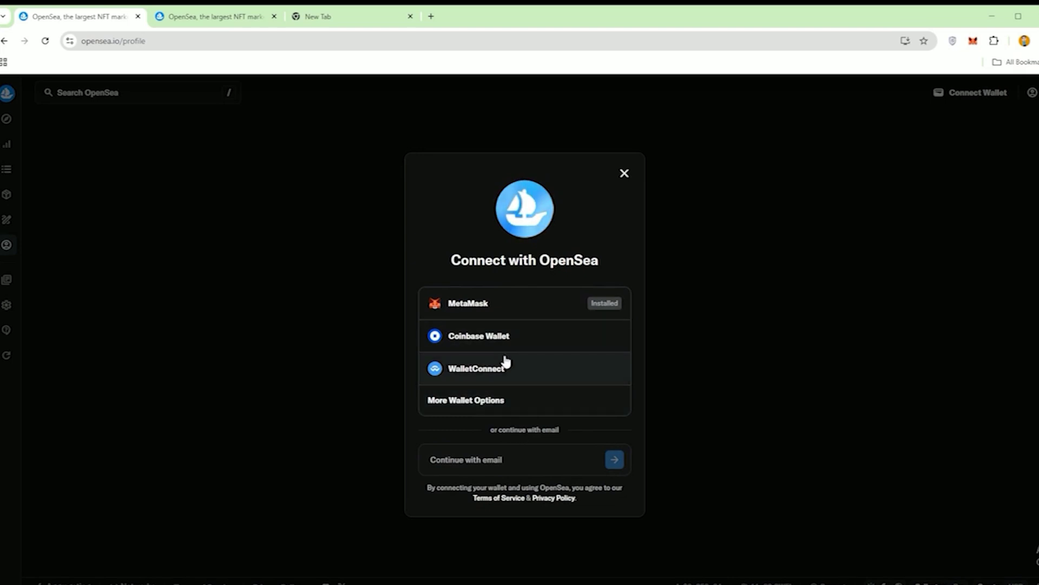
pyautogui.click(480, 306)
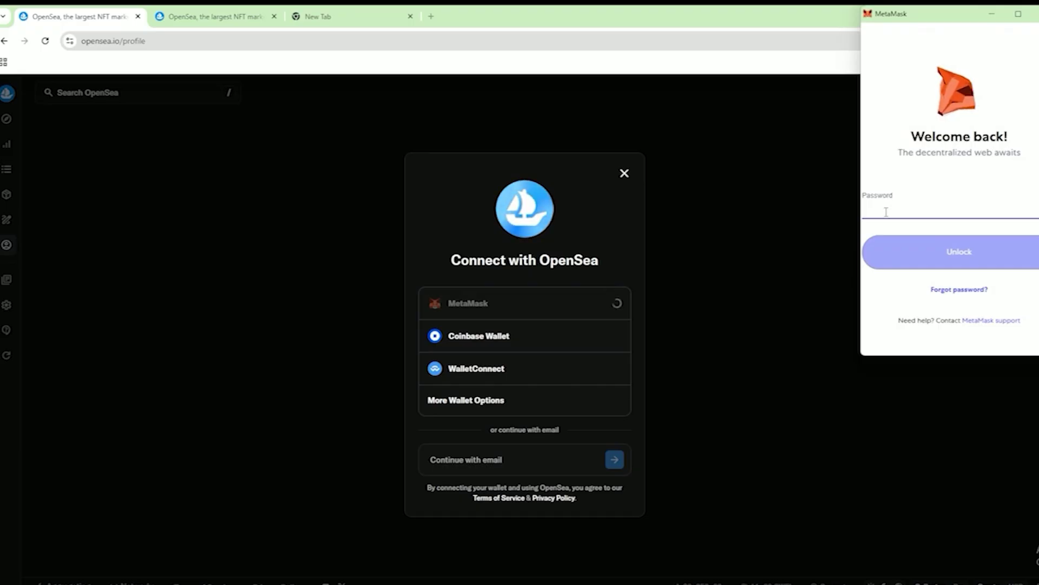
# Step: Unlock MetaMask with the wallet password and approve connecting the account to opensea.io
pyautogui.write('•')
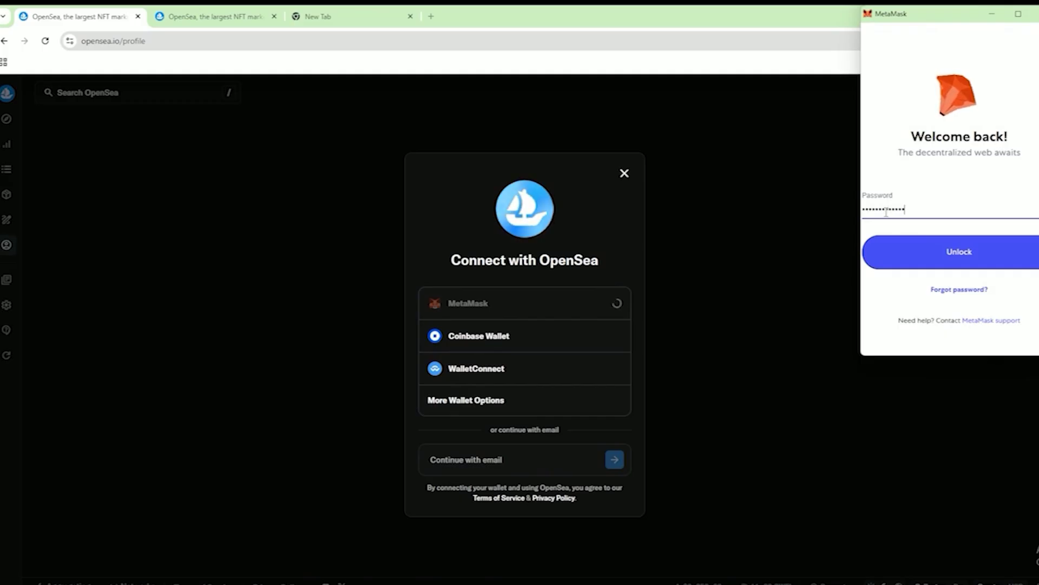
pyautogui.write('•')
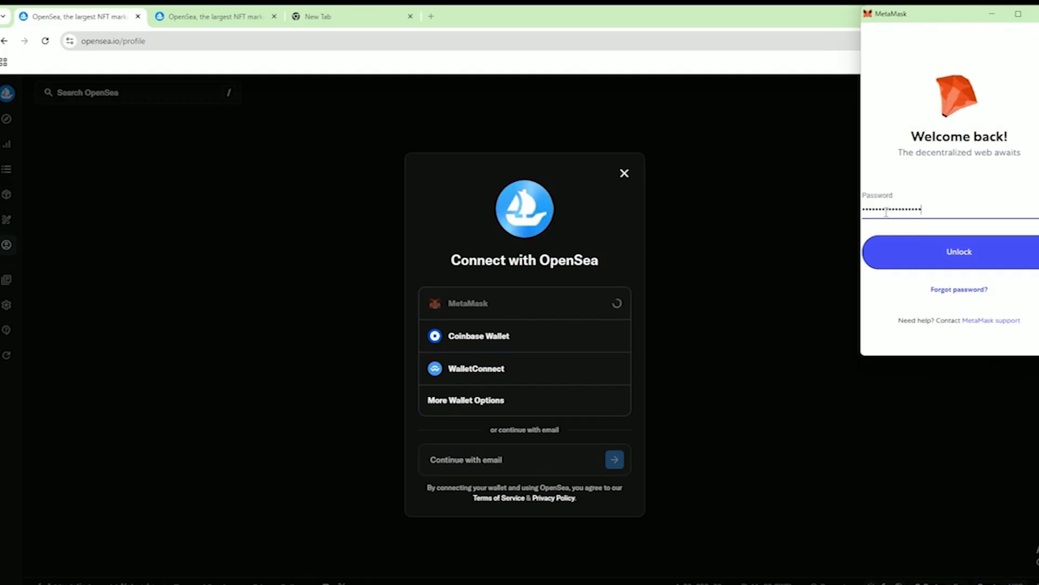
pyautogui.write('•••')
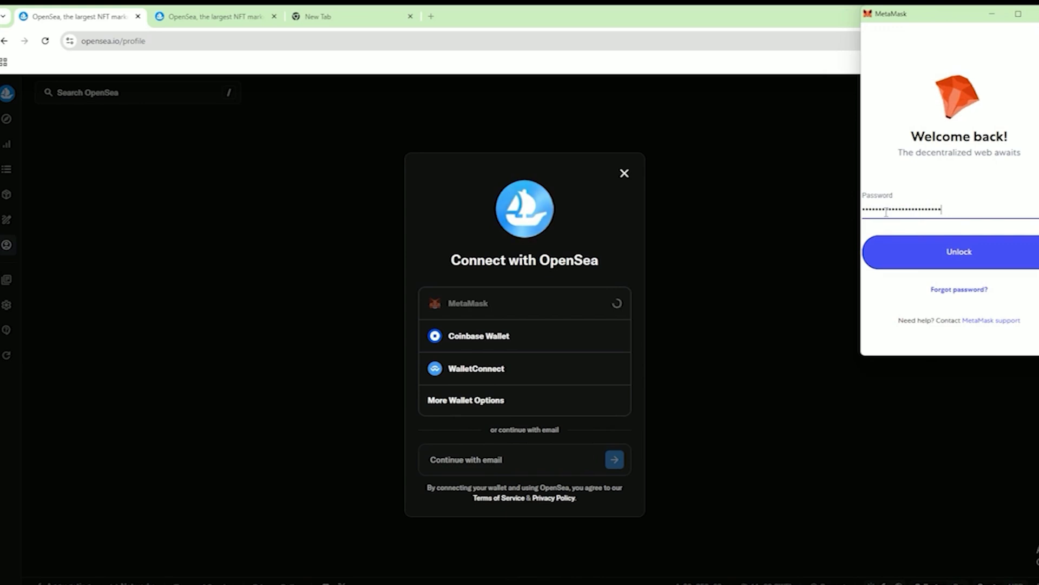
pyautogui.click(949, 262)
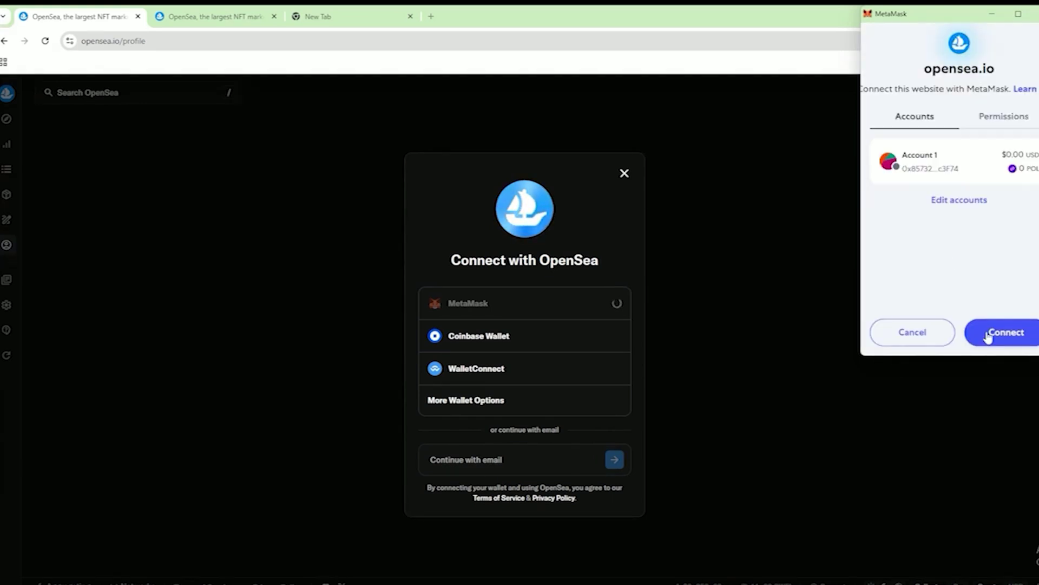
pyautogui.click(994, 339)
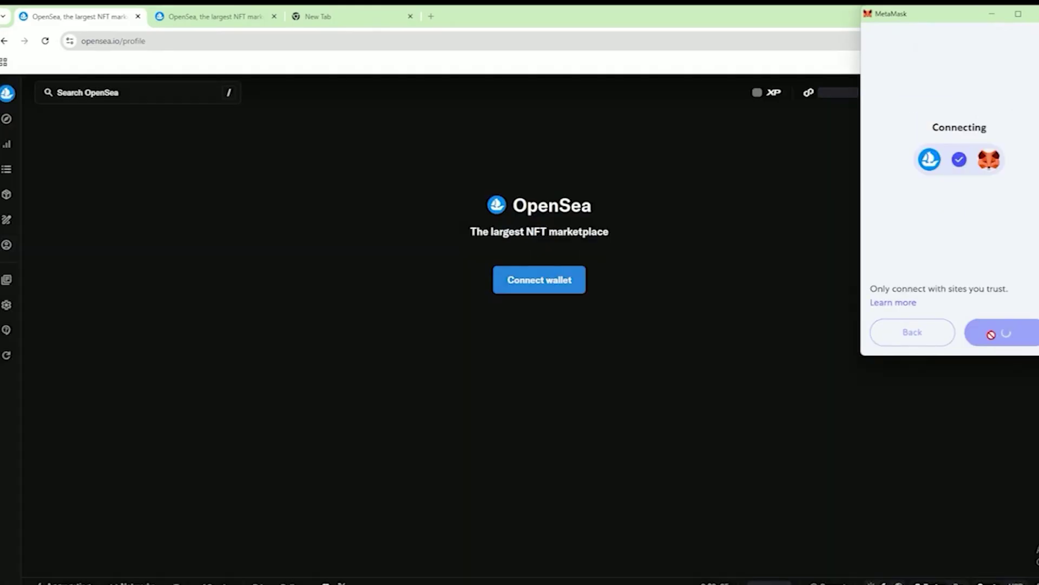
# Step: Accept OpenSea's Terms of Service and Privacy Policy and confirm the sign-in signature request in MetaMask
pyautogui.click(426, 377)
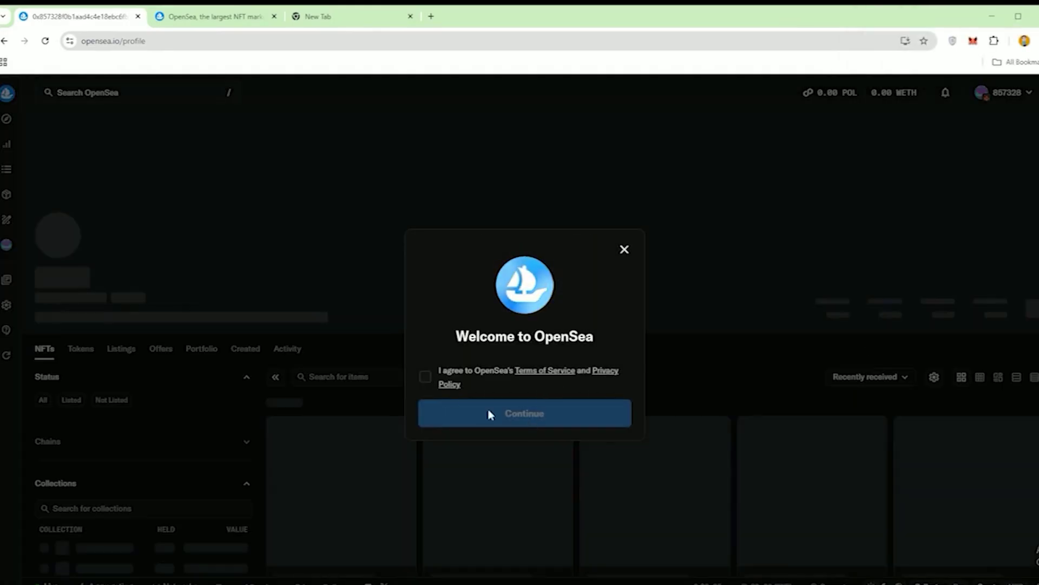
pyautogui.click(513, 427)
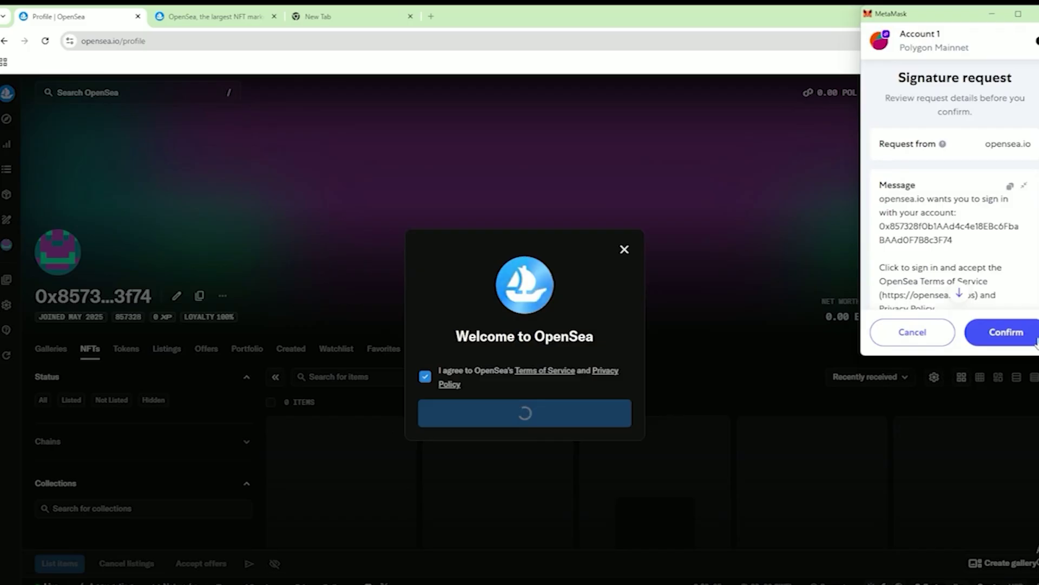
pyautogui.click(1009, 333)
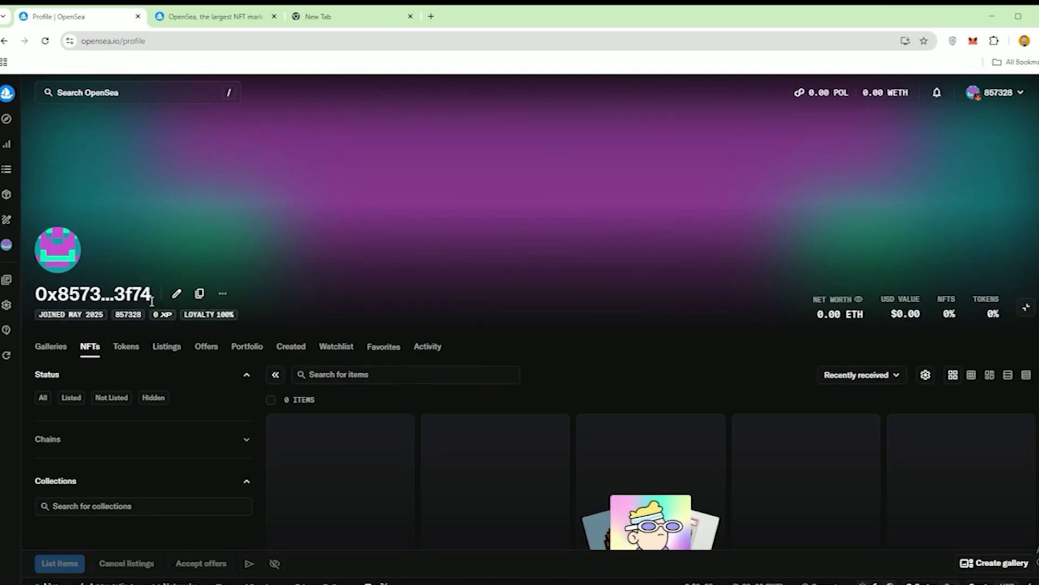
# Step: Check the MetaMask wallet overview and open the profile settings for editing
pyautogui.click(973, 40)
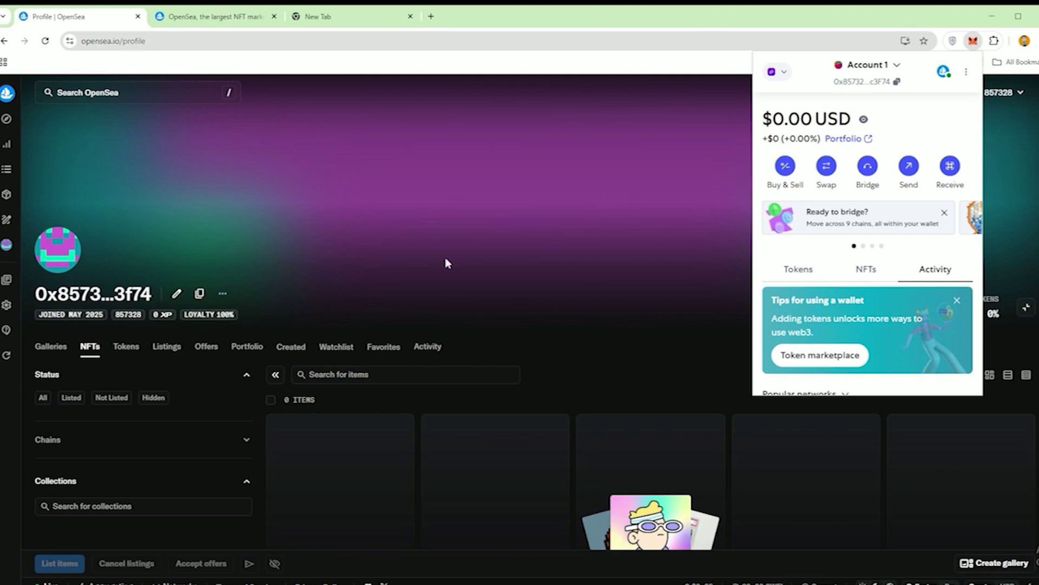
pyautogui.moveTo(14, 325)
pyautogui.click(23, 310)
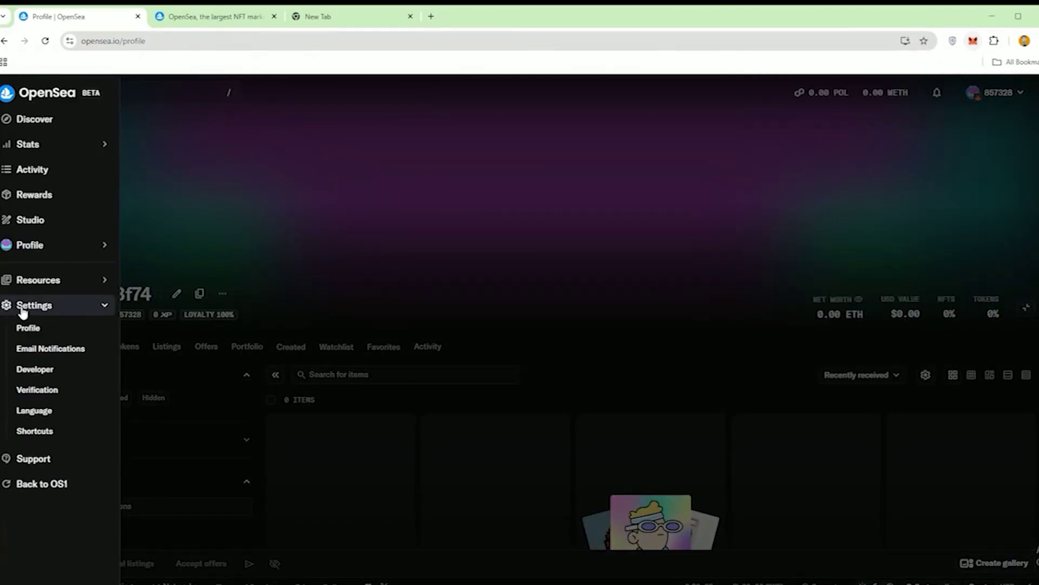
pyautogui.click(39, 331)
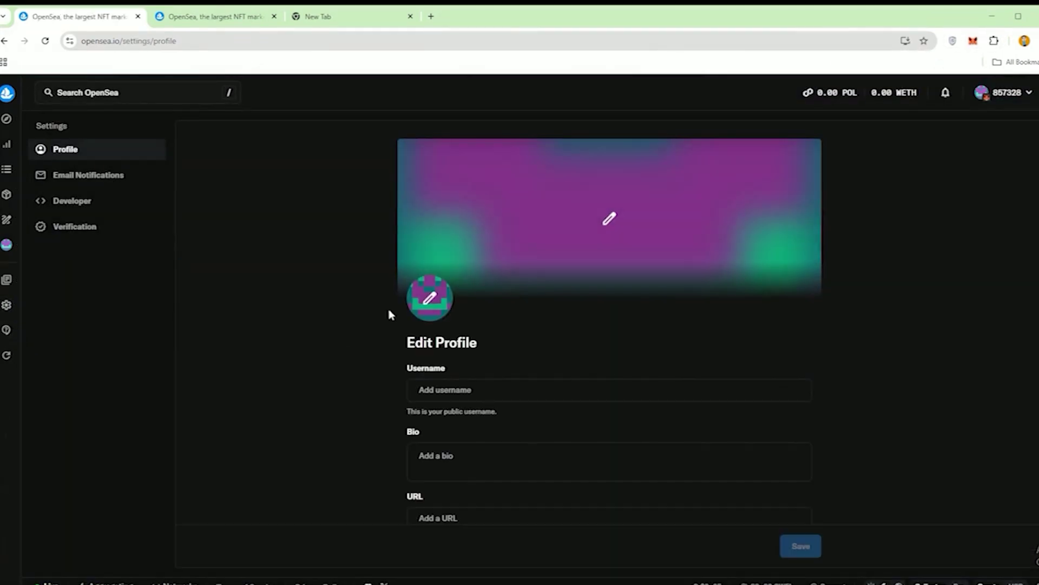
# Step: Upload the picture "WhatsApp Image 2020-06-03 at 09.17.15" as the profile avatar
pyautogui.click(430, 297)
pyautogui.scroll(-3, 54, 225)
pyautogui.scroll(5, 63, 216)
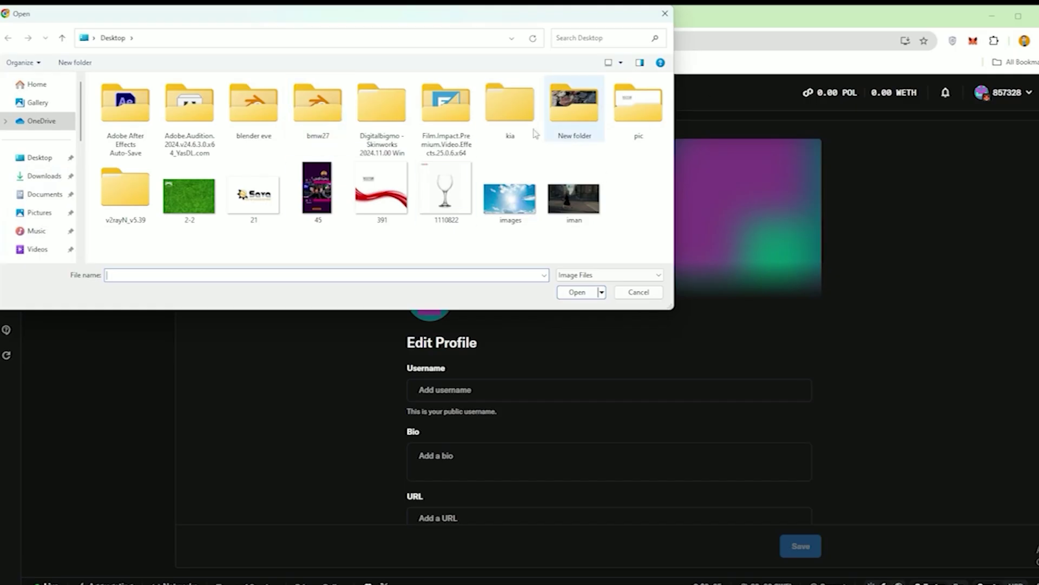
pyautogui.doubleClick(587, 115)
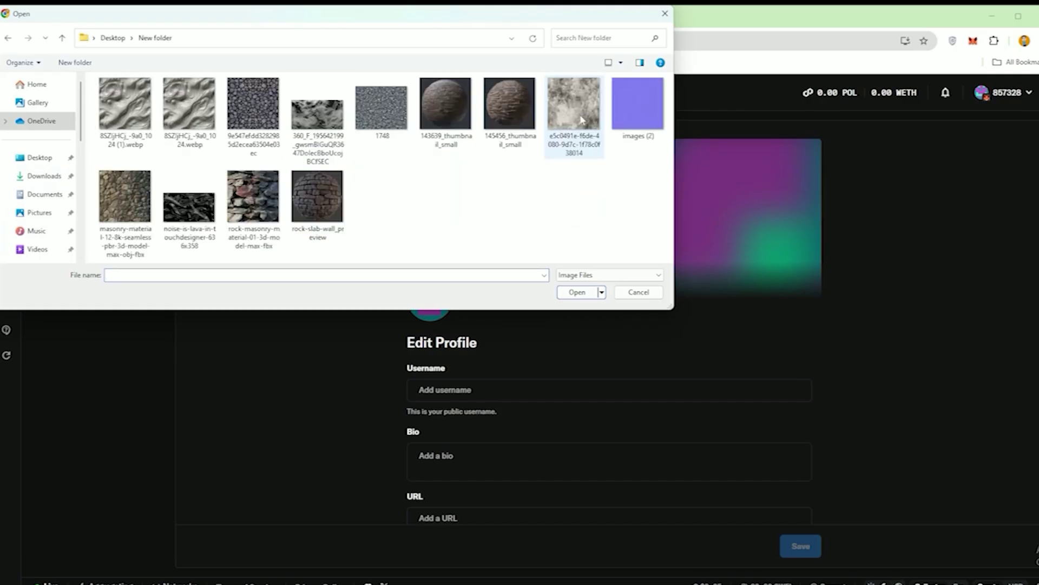
pyautogui.click(638, 292)
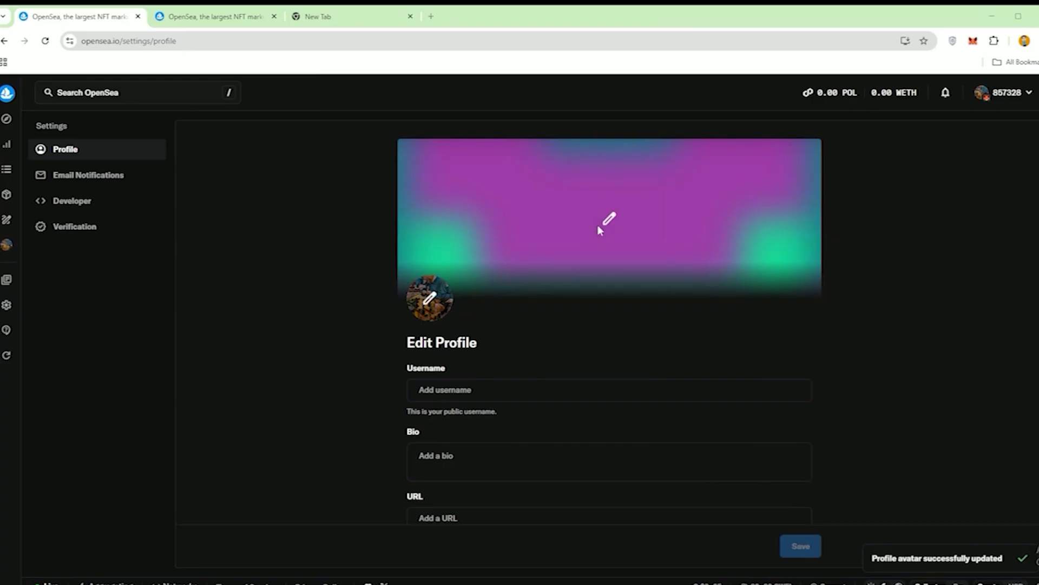
# Step: Choose the image "cover" from the cover folder inside "channel youtube" as the profile banner
pyautogui.click(598, 226)
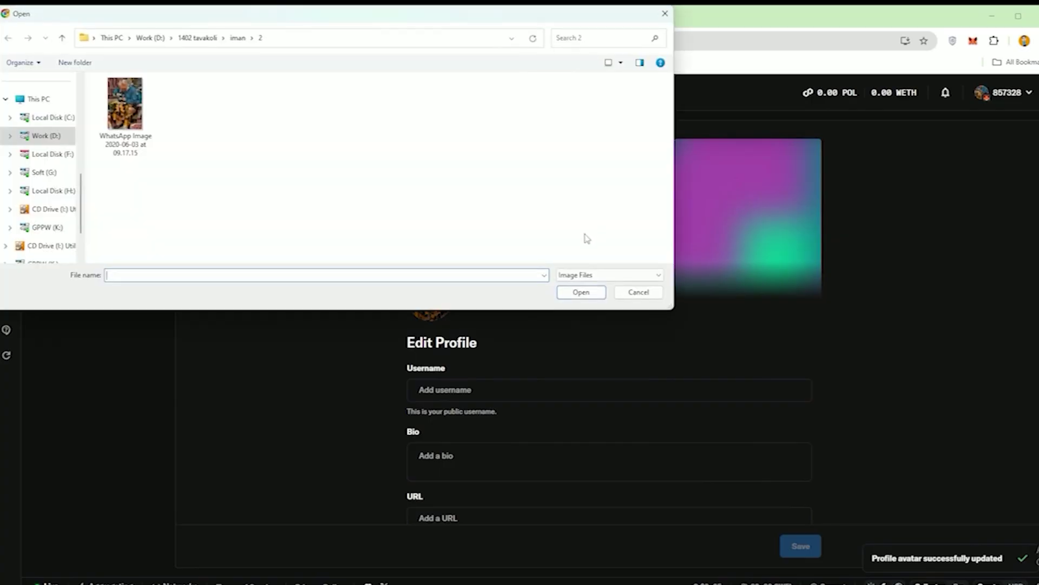
pyautogui.click(198, 37)
pyautogui.doubleClick(442, 111)
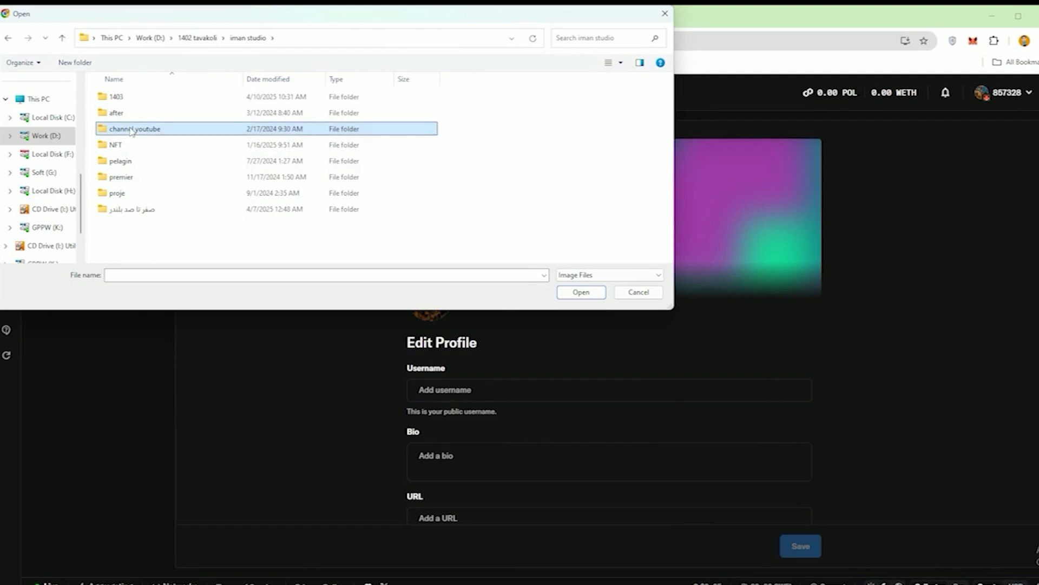
pyautogui.doubleClick(132, 130)
pyautogui.doubleClick(132, 99)
pyautogui.click(122, 111)
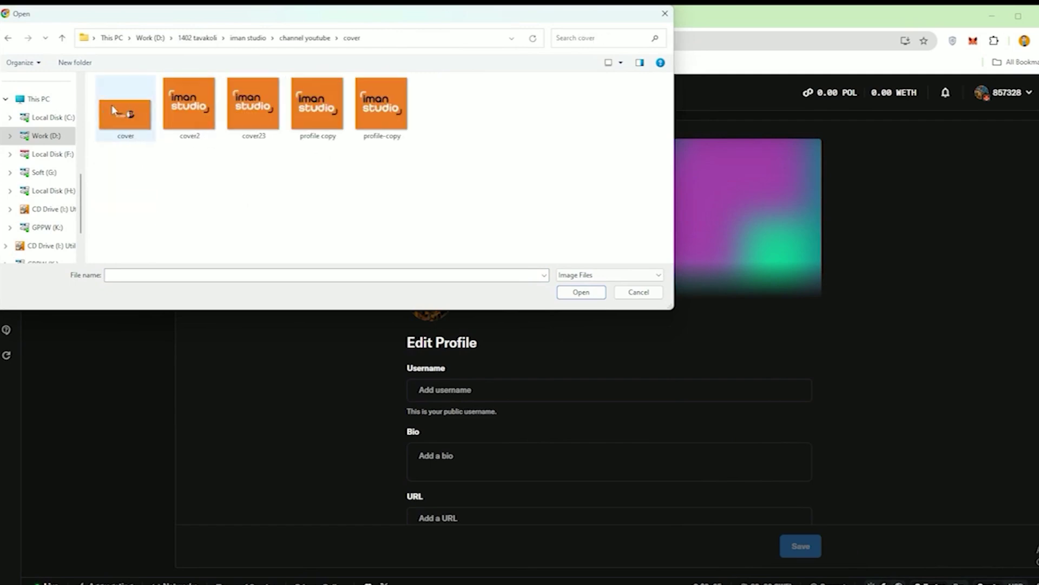
pyautogui.click(591, 295)
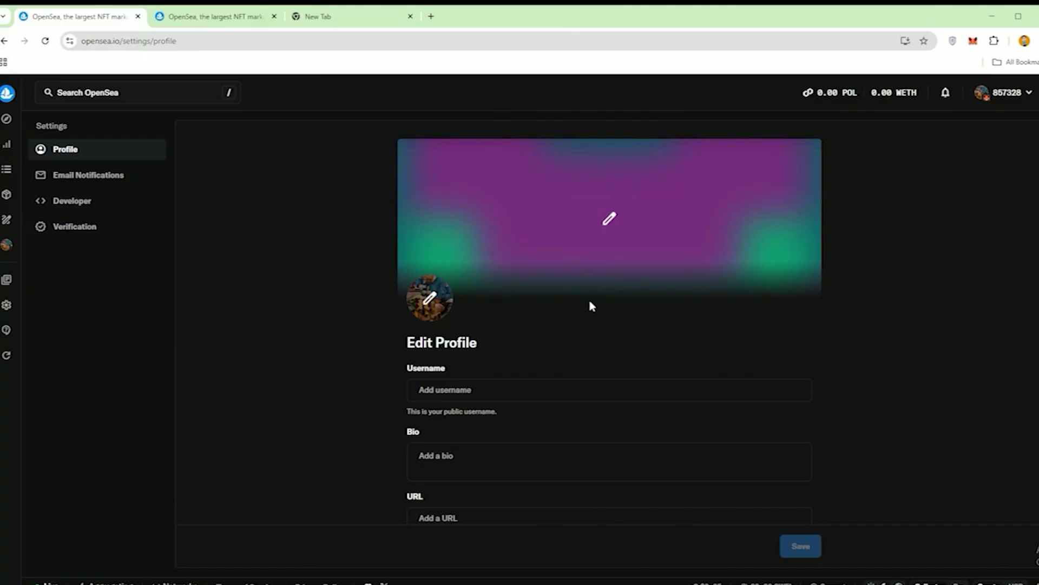
# Step: Replace the profile avatar with the image "cover2" from the cover folder
pyautogui.click(431, 299)
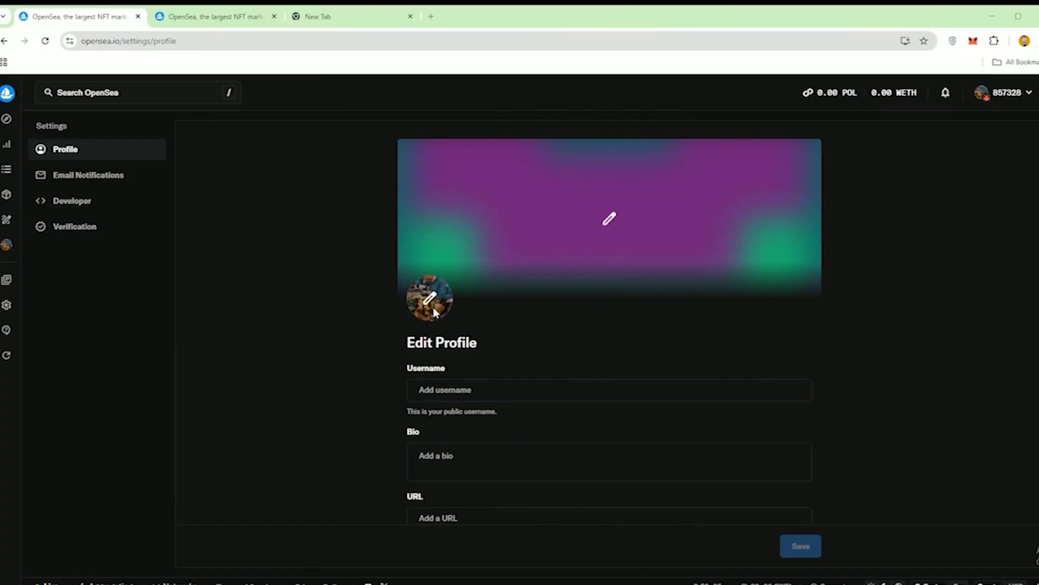
pyautogui.click(190, 105)
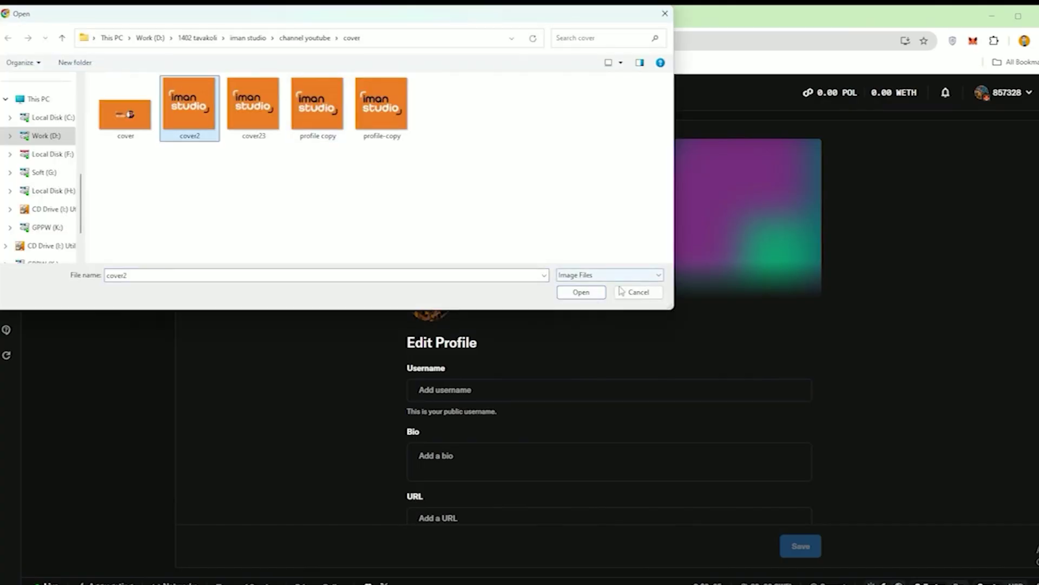
pyautogui.click(588, 295)
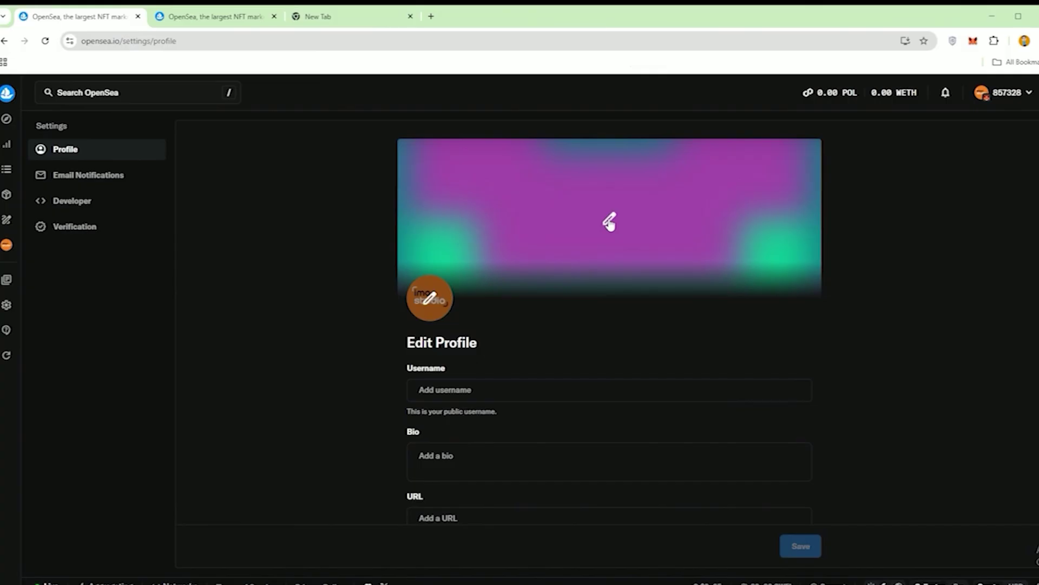
# Step: Enter "iman.art" as the profile's public username and leave the bio empty
pyautogui.click(469, 395)
pyautogui.write('iman.art')
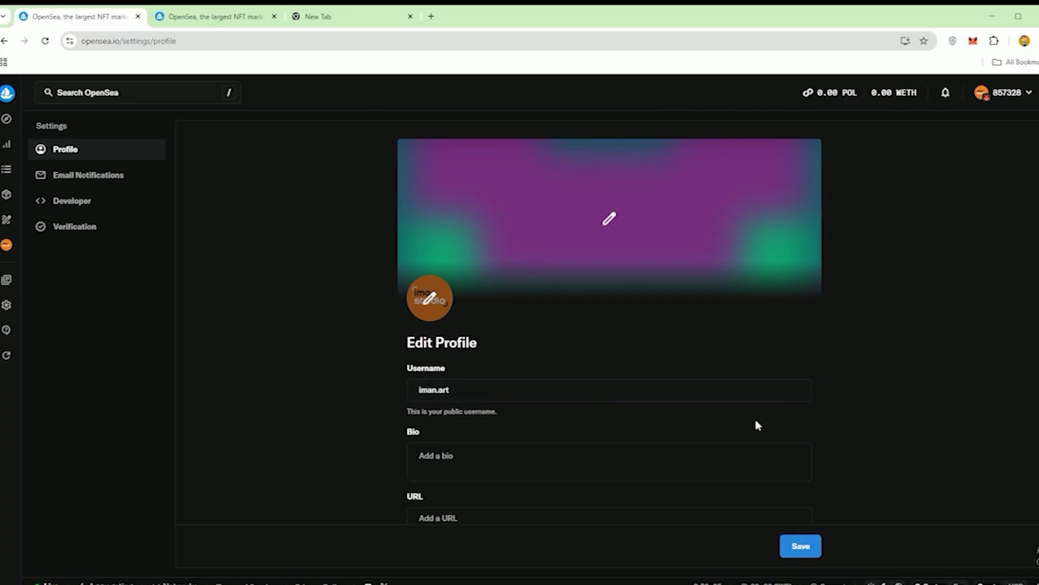
pyautogui.scroll(-3, 493, 325)
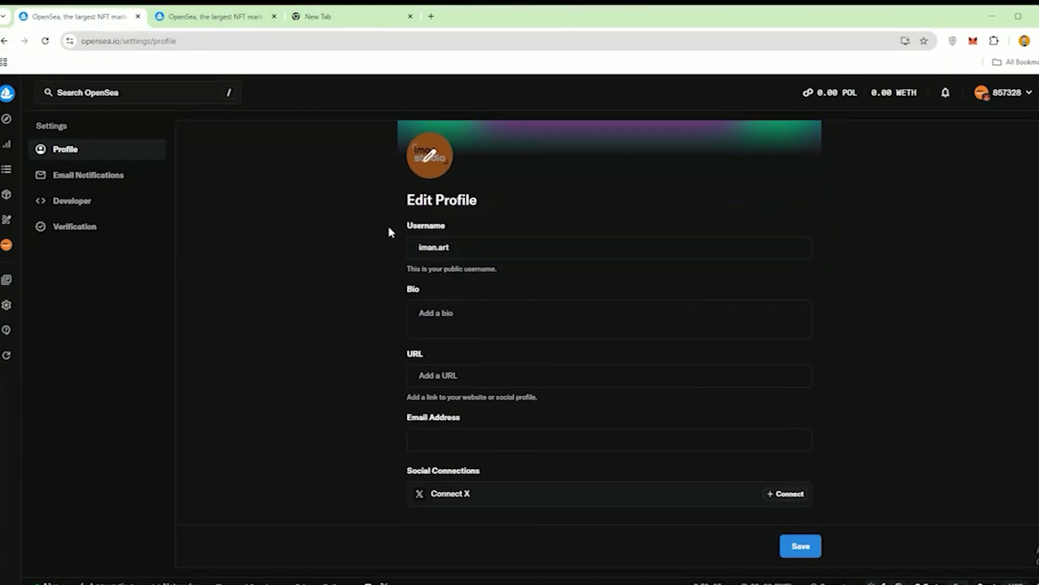
pyautogui.click(456, 320)
pyautogui.click(1002, 94)
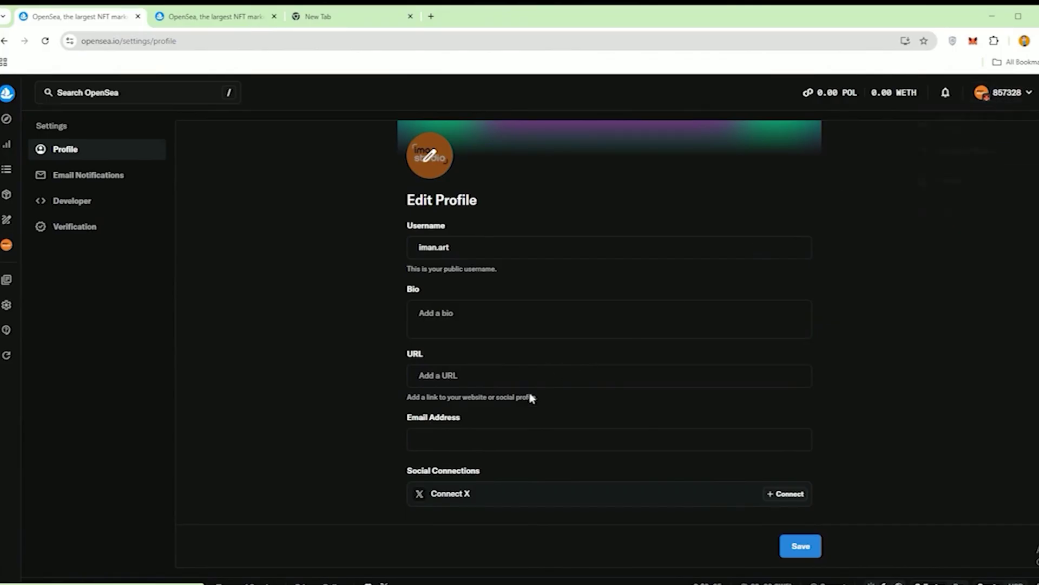
# Step: Fill in the profile's email address with the suggested studio address and try to save the profile
pyautogui.click(466, 438)
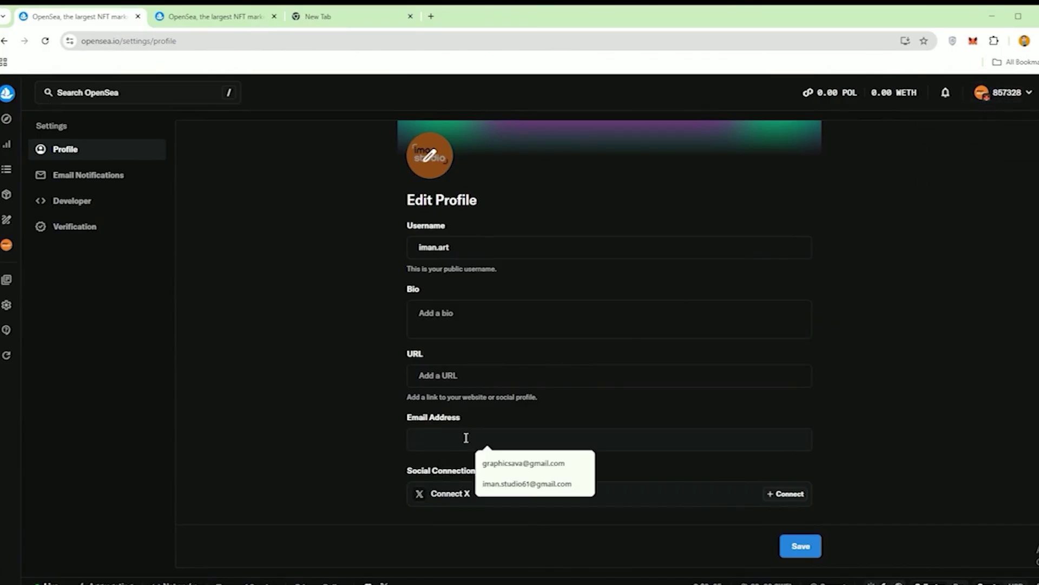
pyautogui.click(509, 487)
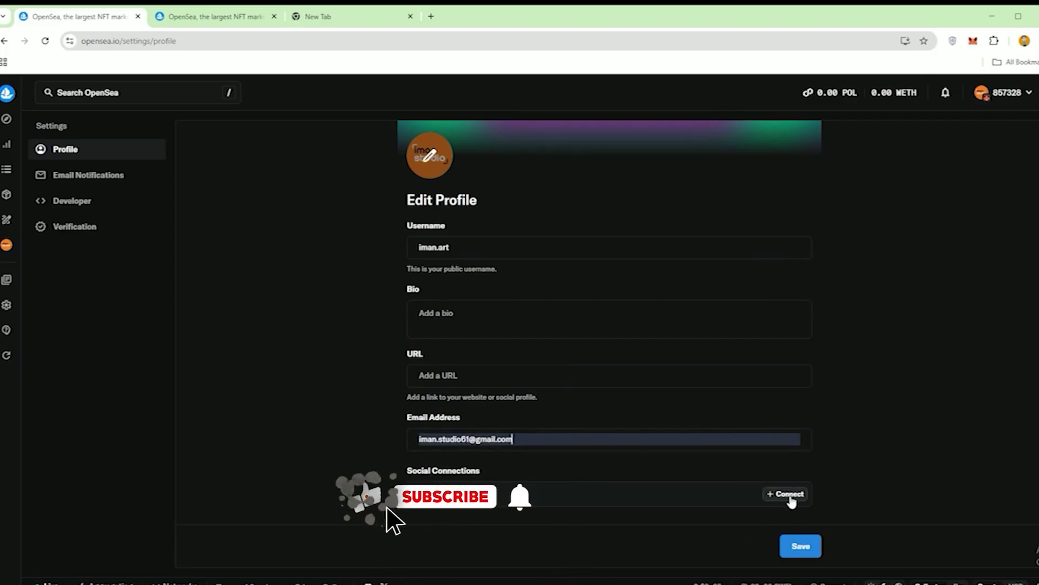
pyautogui.click(802, 552)
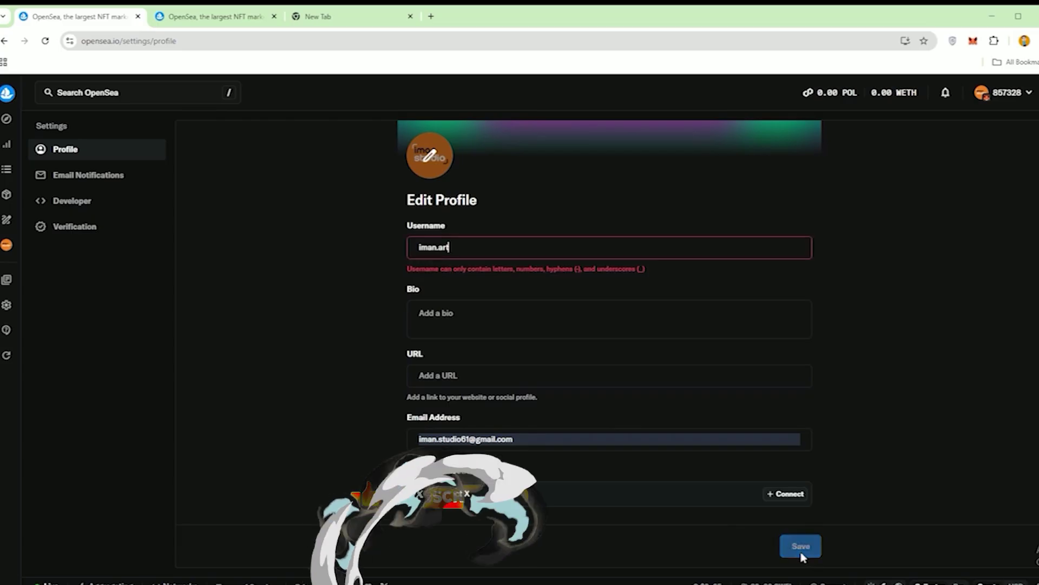
# Step: Replace the dot in the username with an underscore, giving "iman_art", and try to save the profile
pyautogui.click(462, 249)
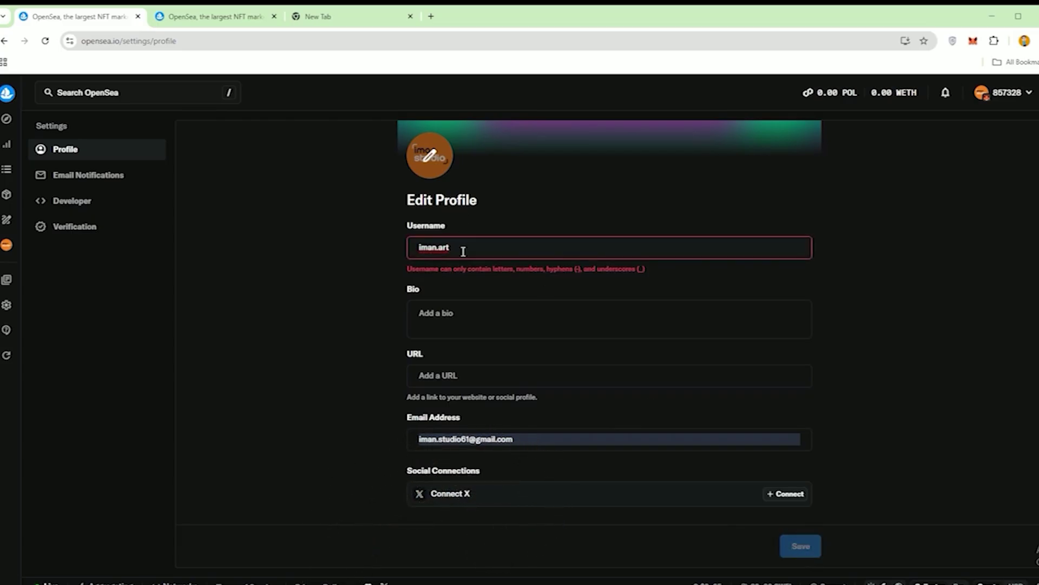
pyautogui.click(437, 250)
pyautogui.moveTo(438, 257); pyautogui.dragTo(441, 253)
pyautogui.write('_')
pyautogui.click(796, 546)
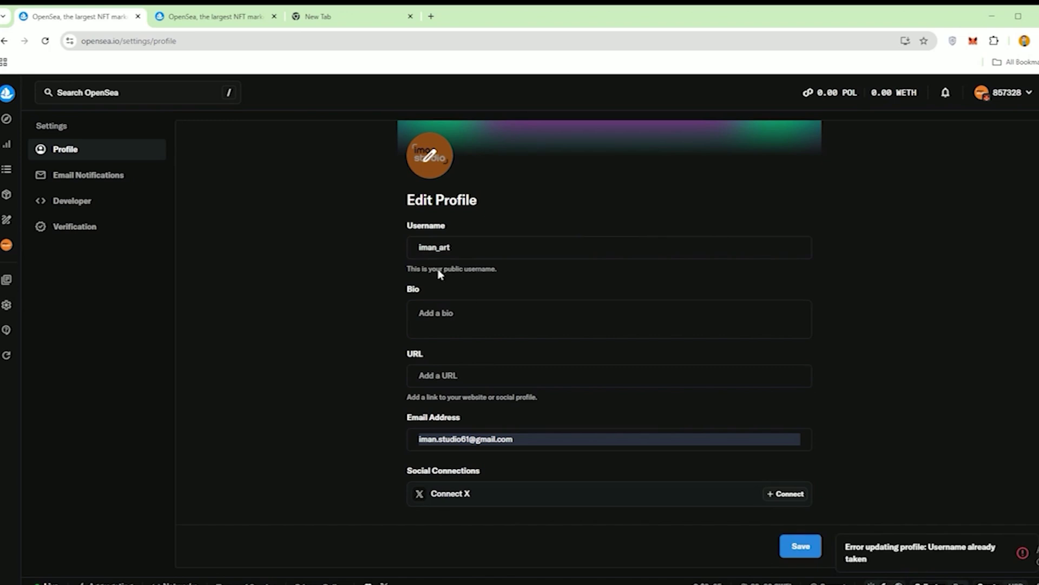
# Step: Change the username to "imanart33" and save the profile
pyautogui.click(439, 248)
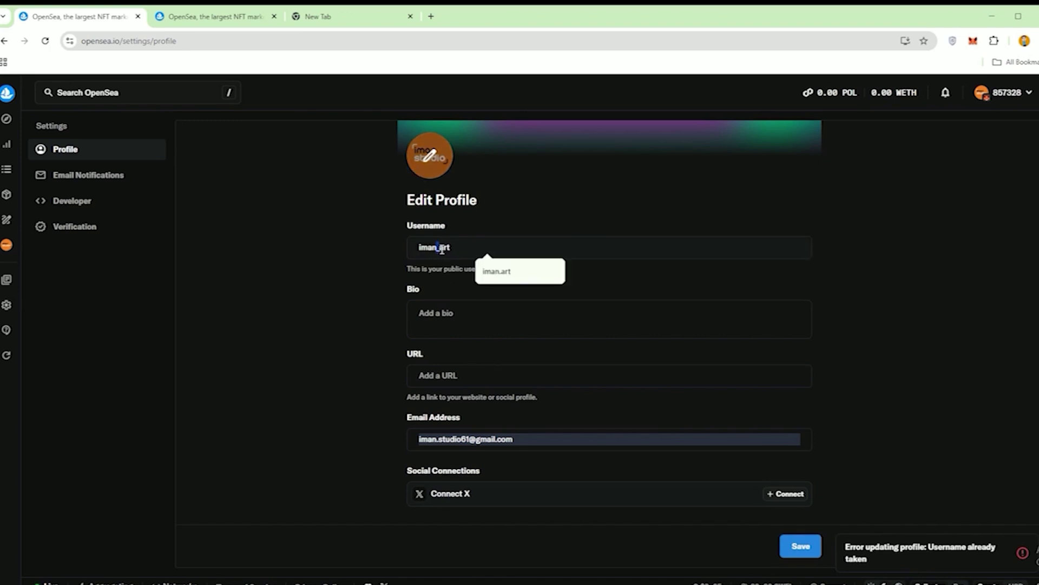
pyautogui.press('BackSpace')
pyautogui.press('BackSpace')
pyautogui.press('BackSpace')
pyautogui.press('BackSpace')
pyautogui.write('ar')
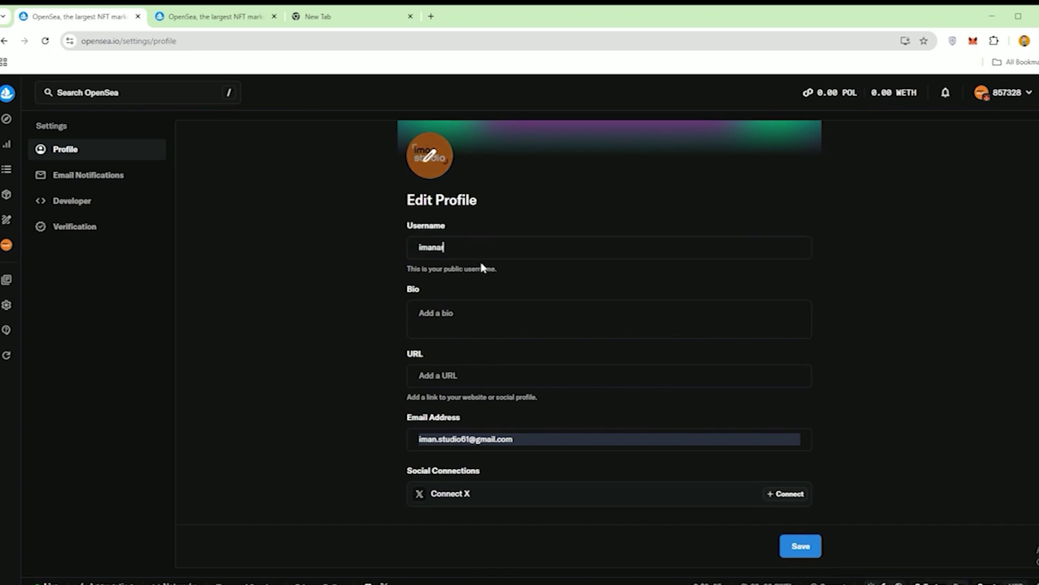
pyautogui.write('t33')
pyautogui.click(806, 549)
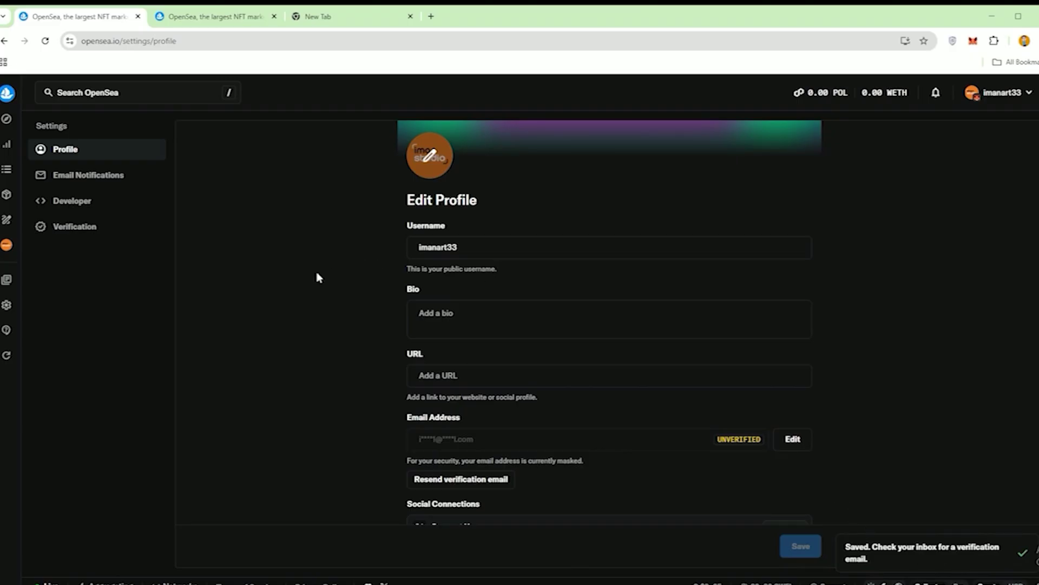
# Step: Go through the developer and verification settings and examine the requirements for account verification
pyautogui.scroll(3, 575, 217)
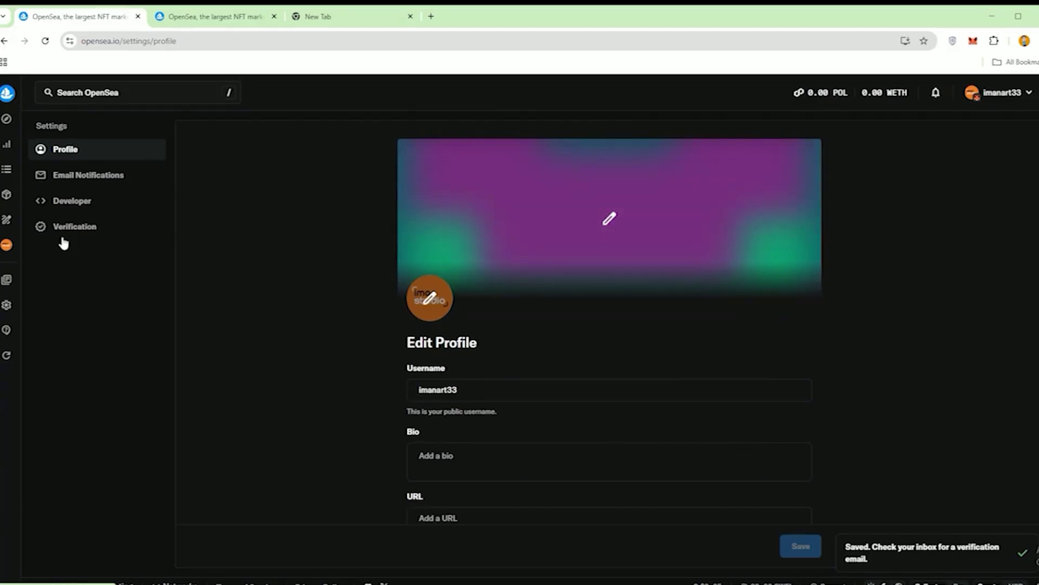
pyautogui.click(71, 203)
pyautogui.click(77, 234)
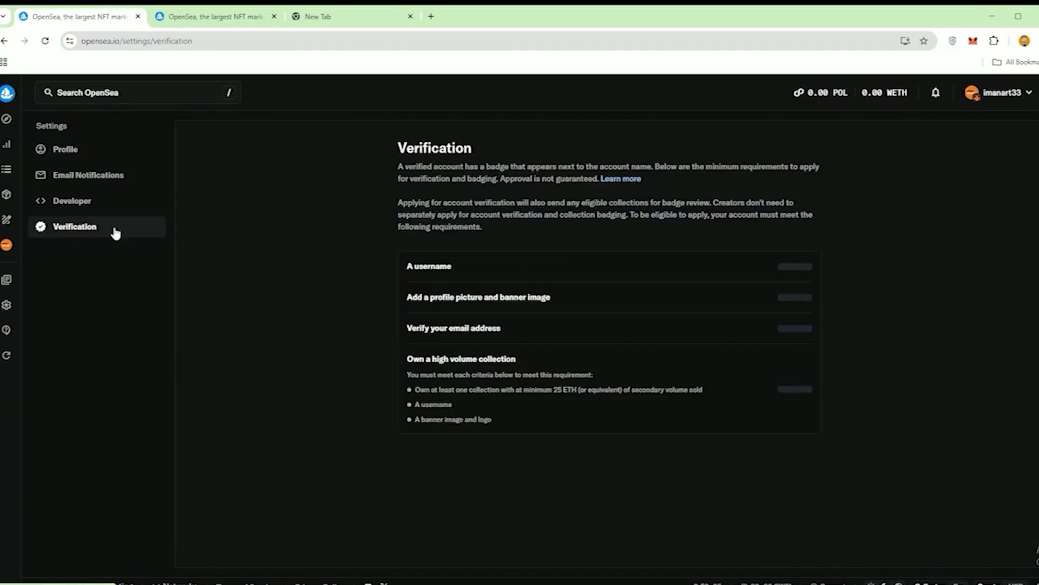
pyautogui.moveTo(30, 181)
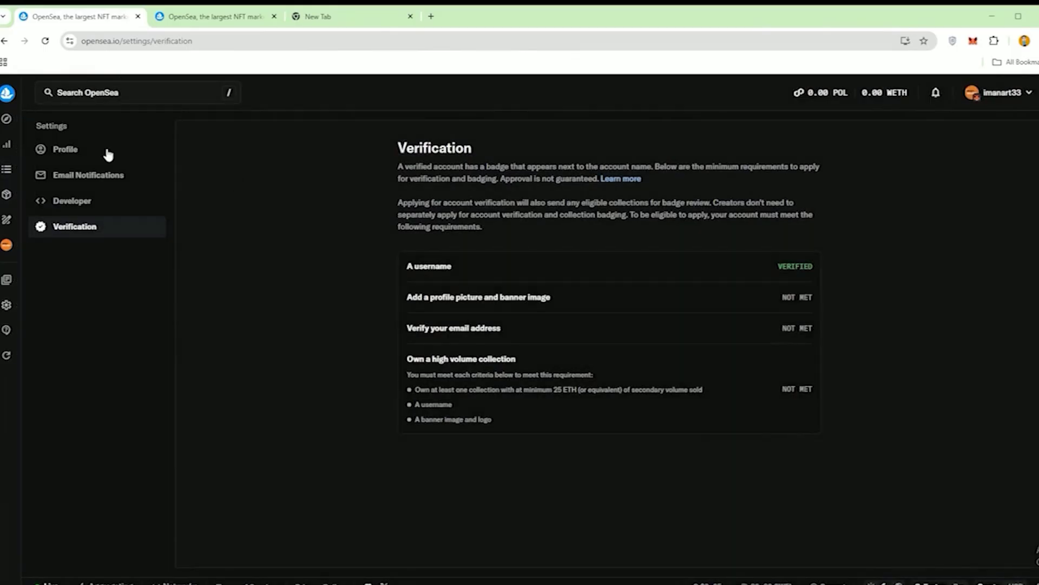
# Step: Return to the profile settings and review the username, bio, URL and email verification fields
pyautogui.click(79, 156)
pyautogui.click(1014, 97)
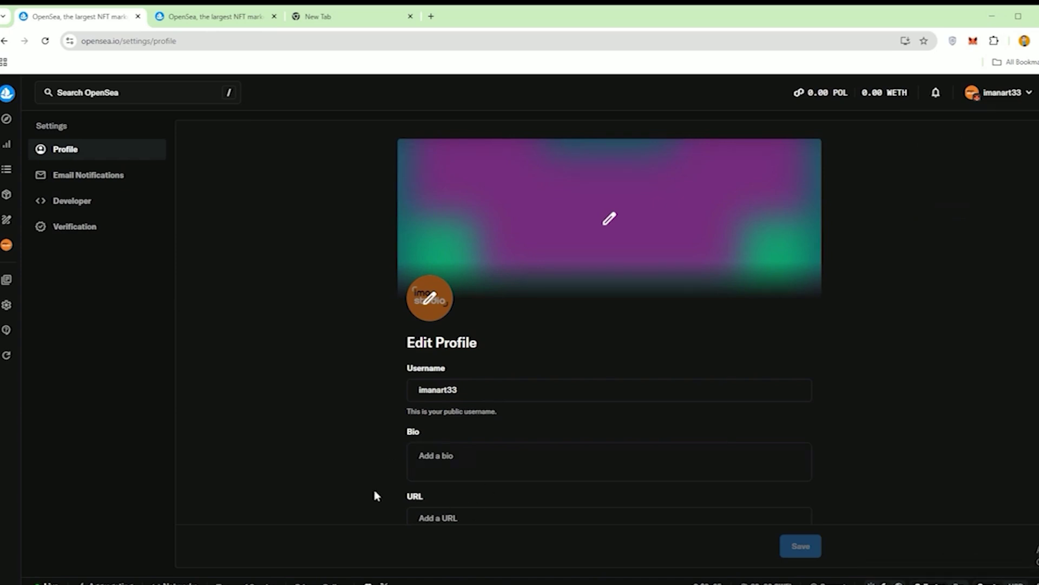
pyautogui.scroll(-1, 411, 466)
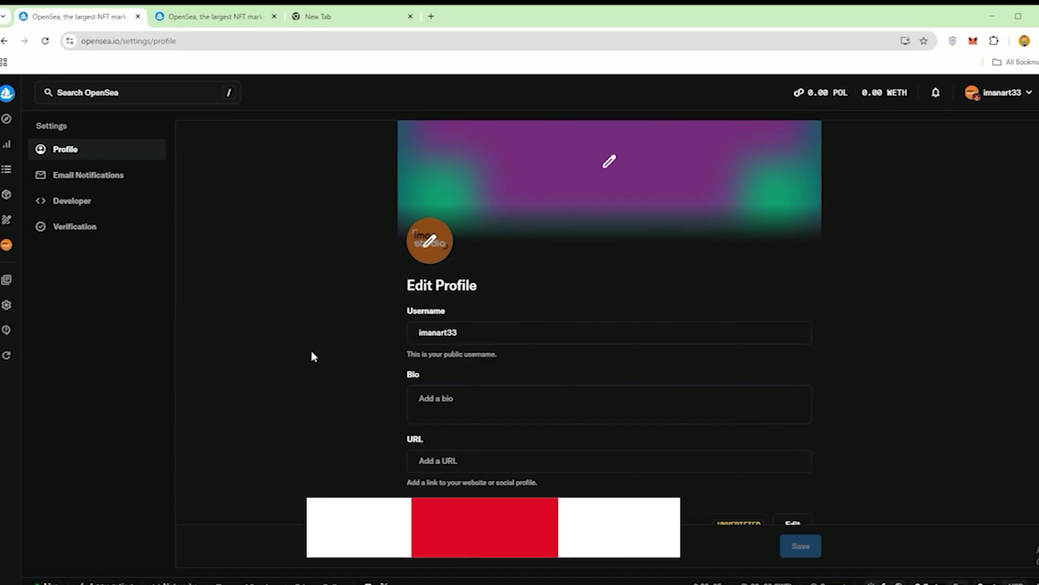
pyautogui.scroll(1, 585, 295)
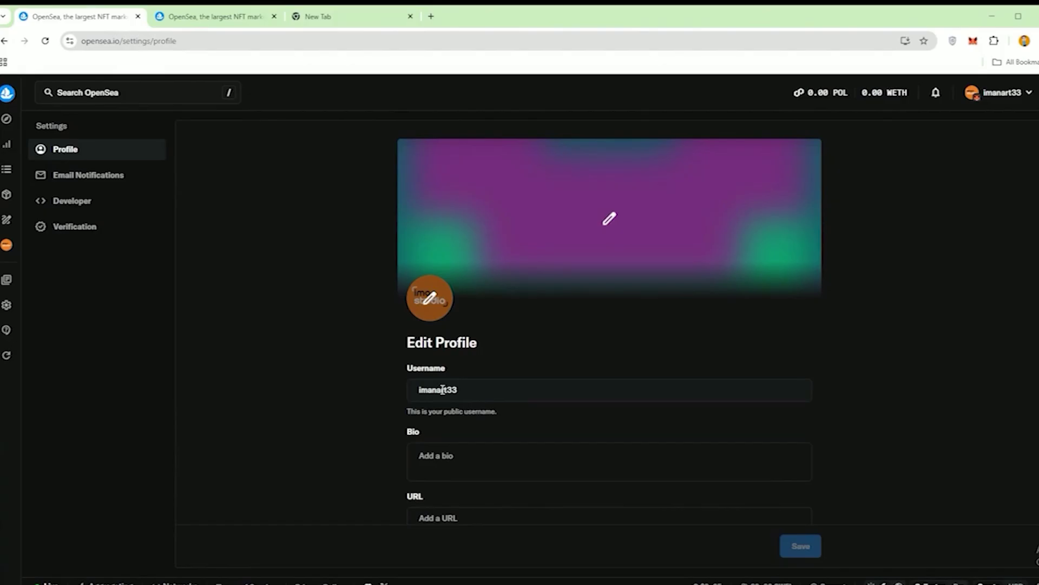
pyautogui.scroll(-2, 487, 428)
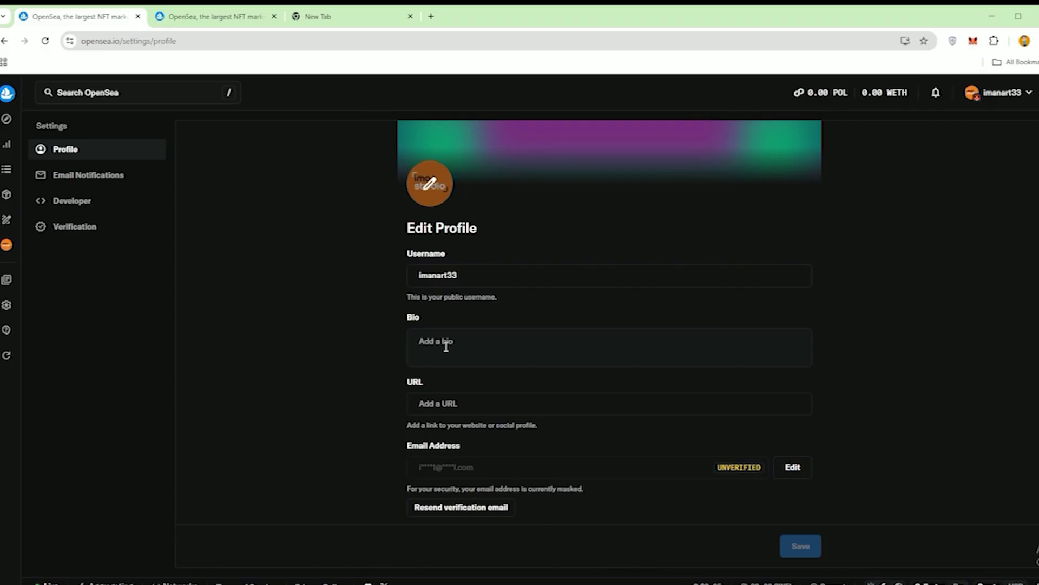
pyautogui.scroll(-2, 510, 457)
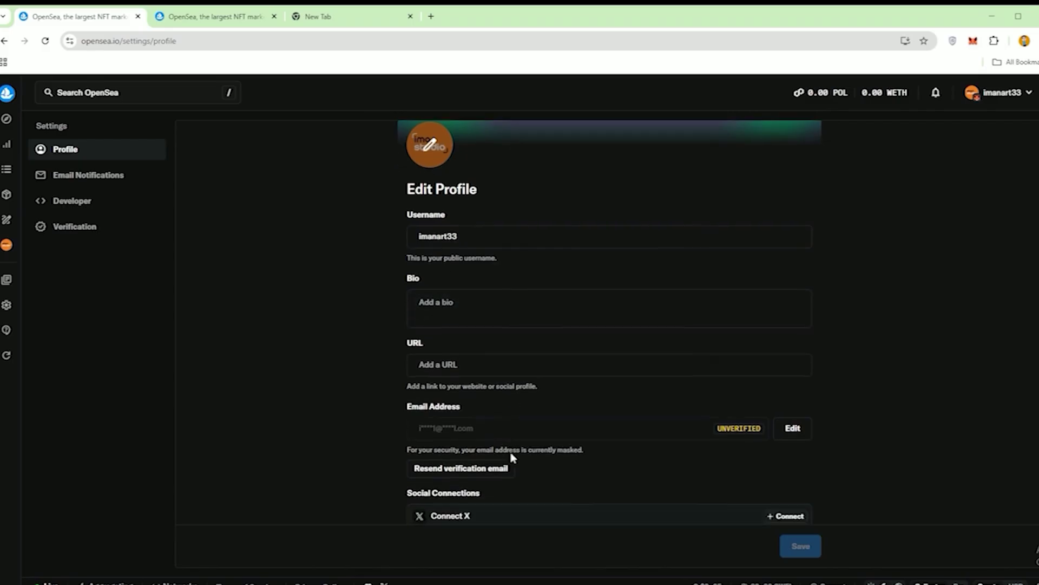